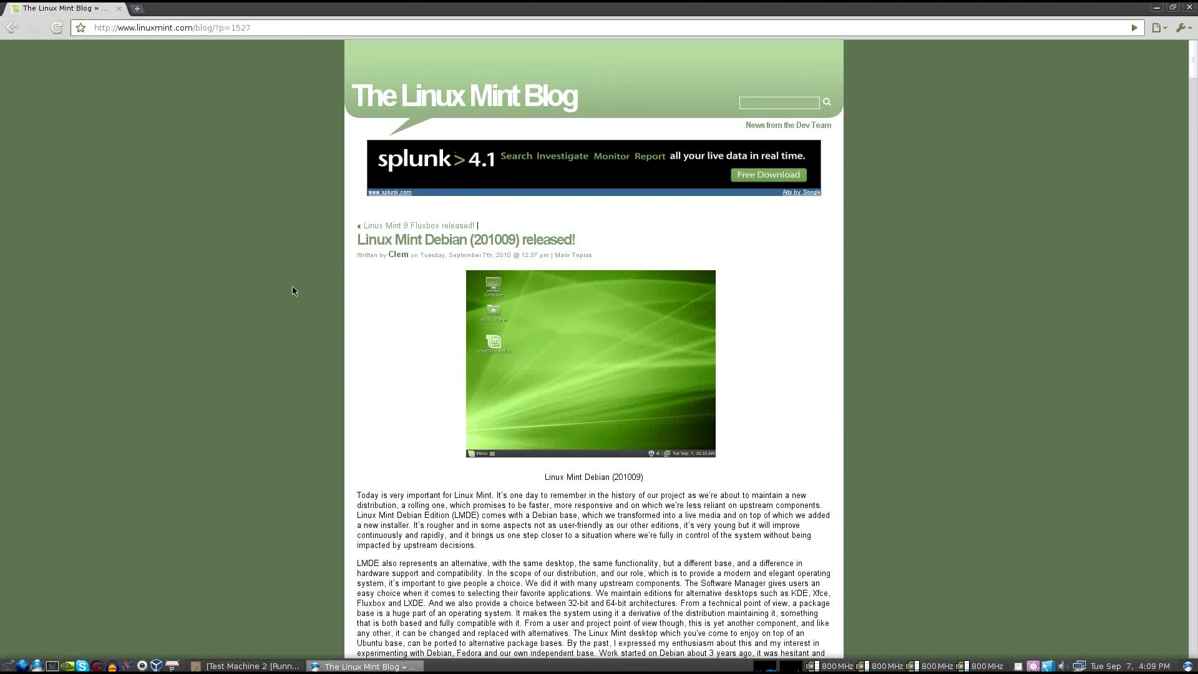
Bring the Test Machine 2 virtual machine to the front
scroll(294, 290, down, 1)
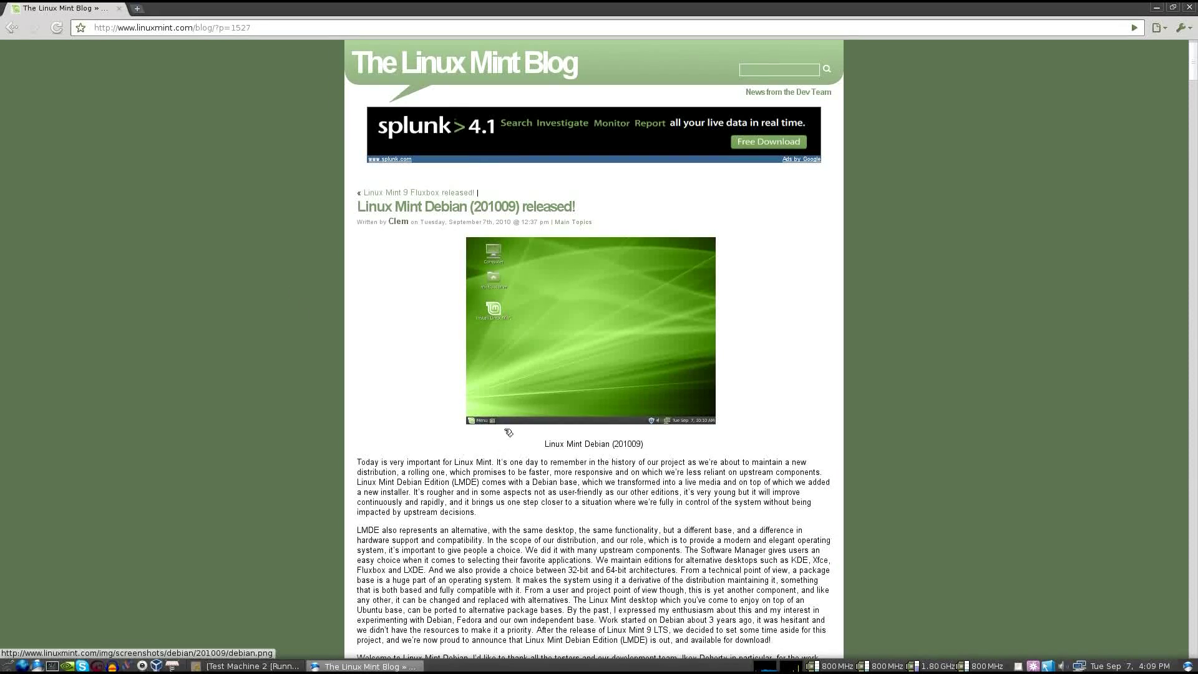
scroll(428, 277, down, 9)
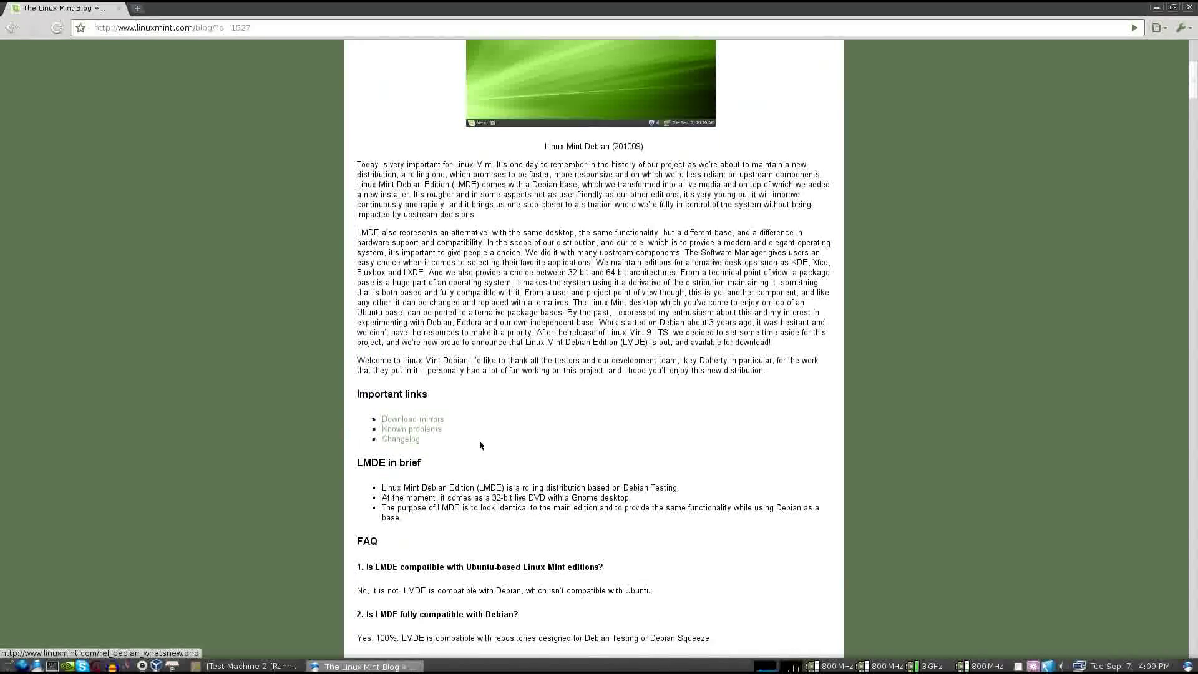
scroll(389, 413, down, 1)
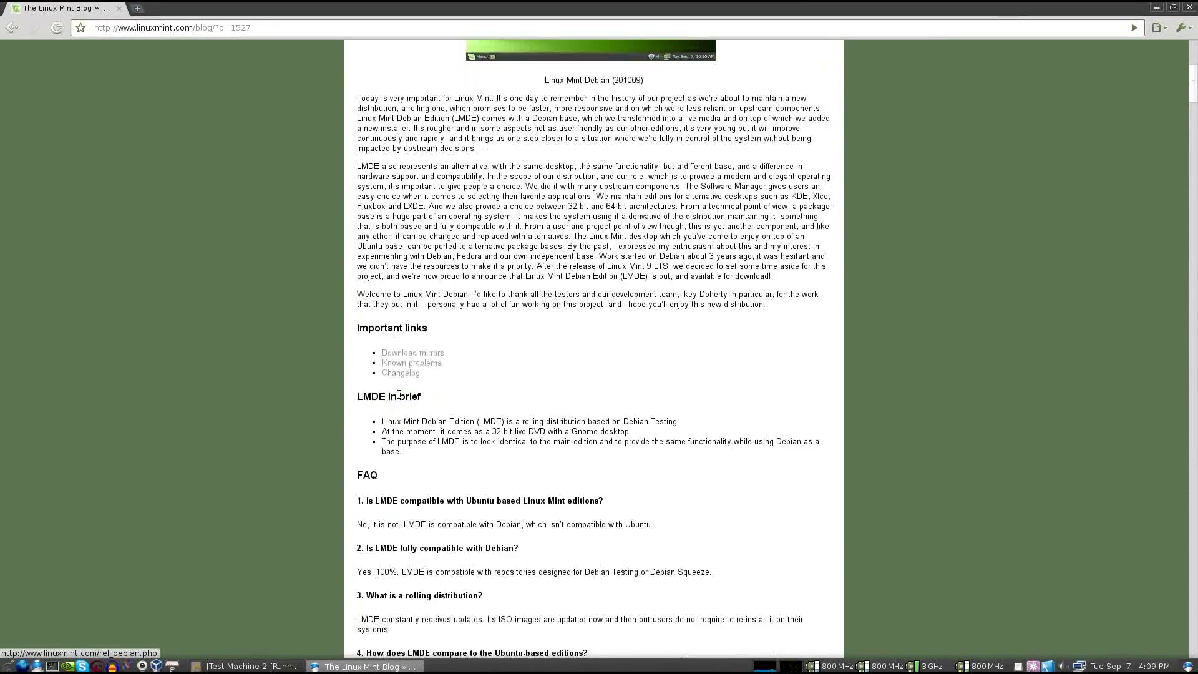
scroll(405, 398, down, 3)
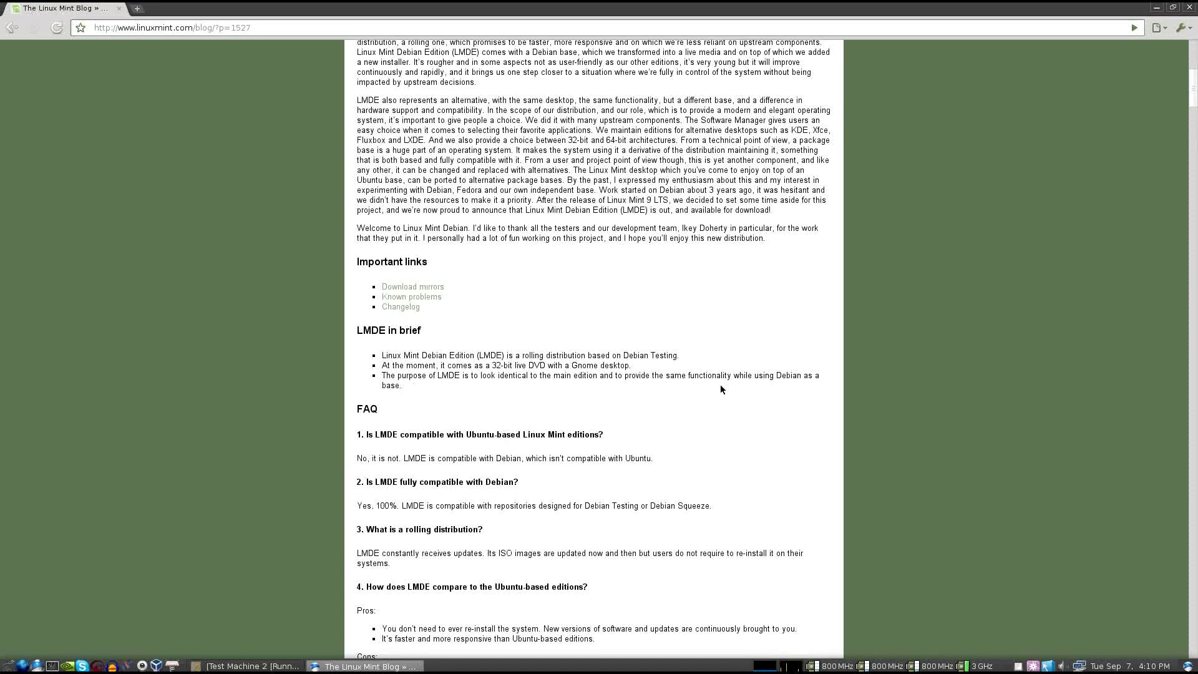
scroll(628, 391, down, 3)
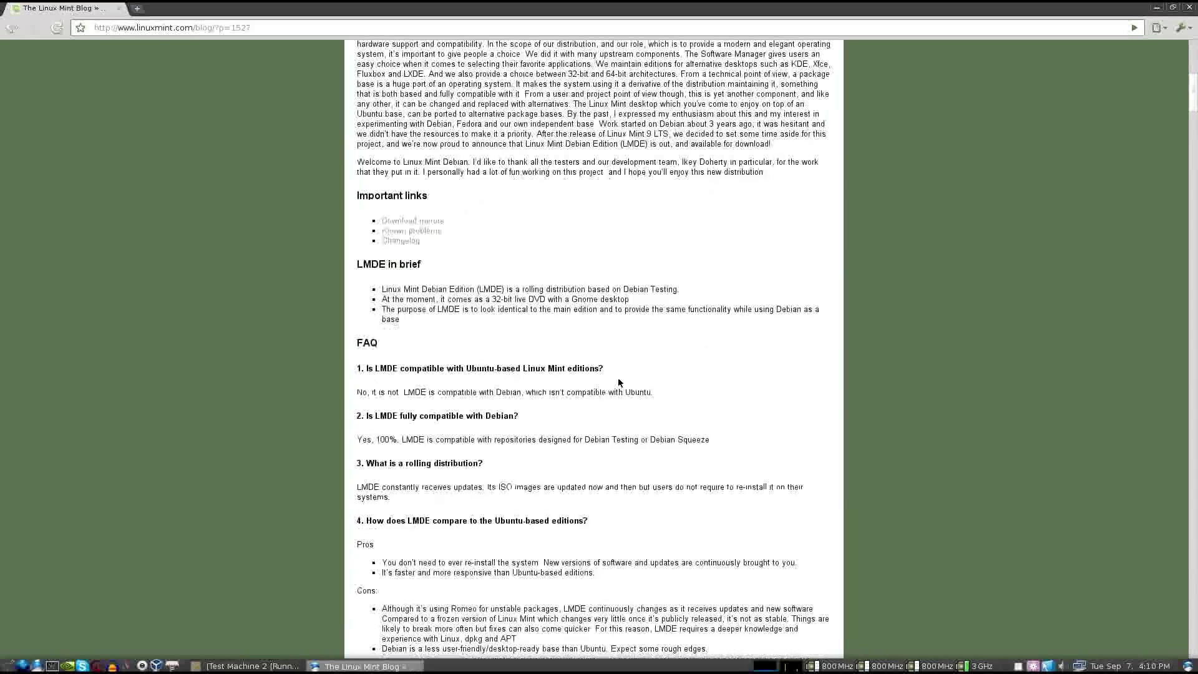
scroll(515, 305, down, 3)
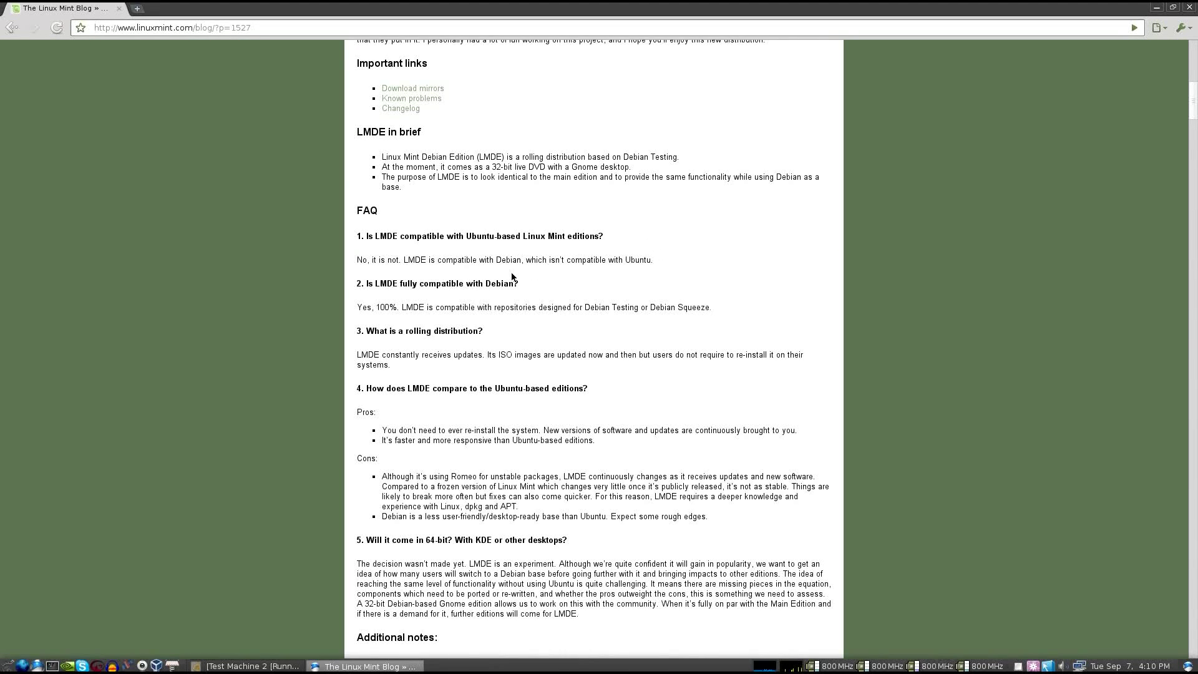
scroll(516, 272, down, 1)
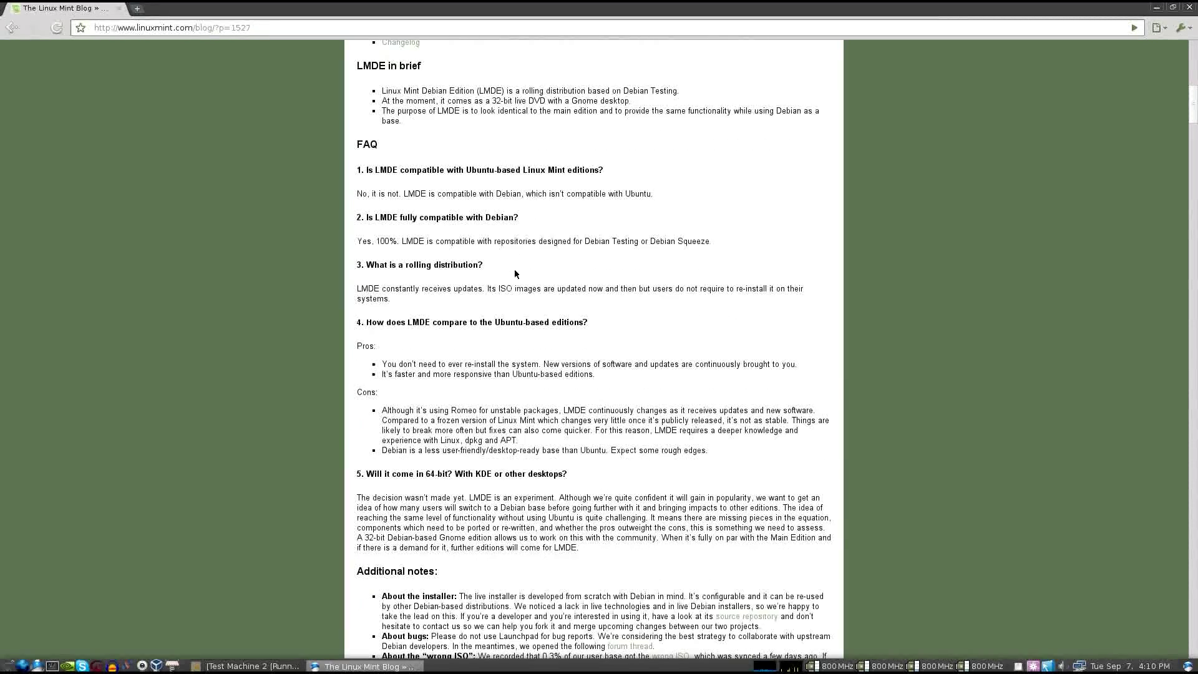
scroll(348, 314, down, 3)
scroll(400, 259, down, 3)
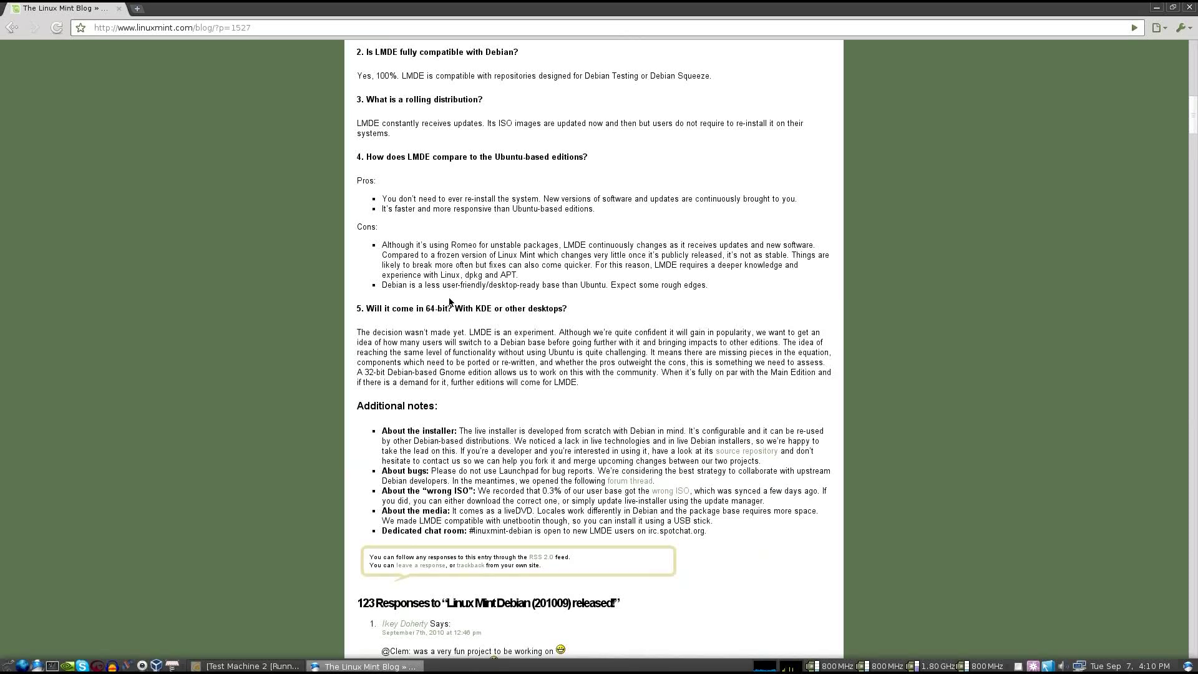
scroll(448, 296, down, 2)
scroll(445, 290, up, 4)
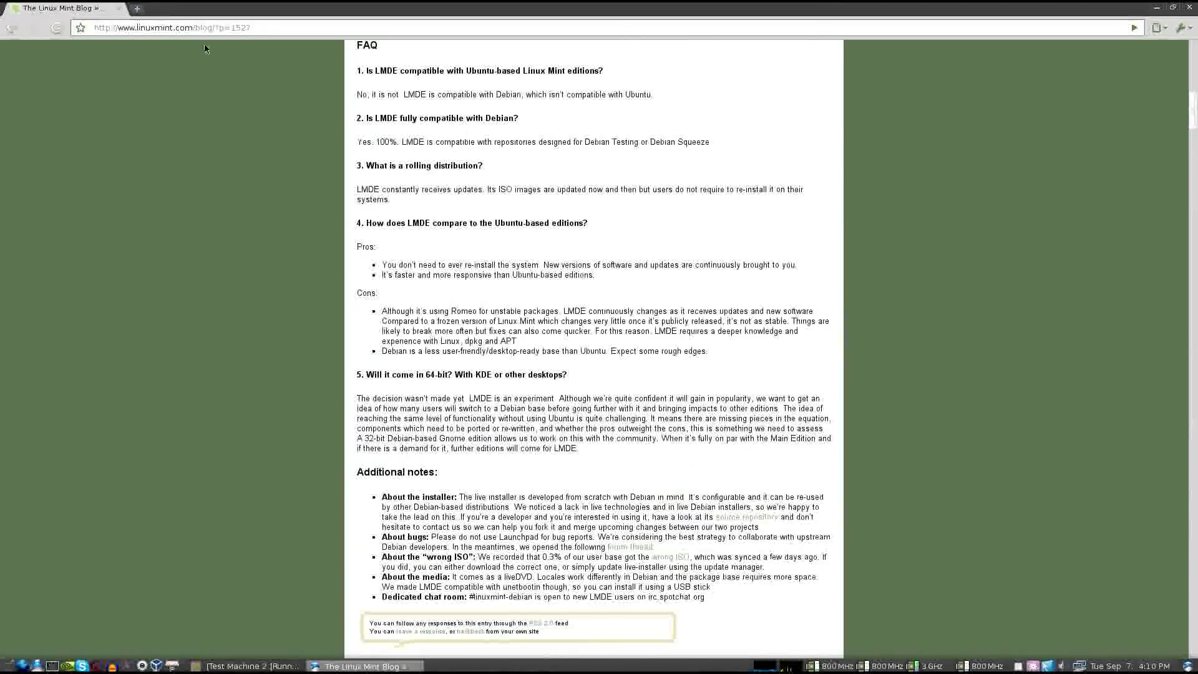
scroll(348, 347, up, 3)
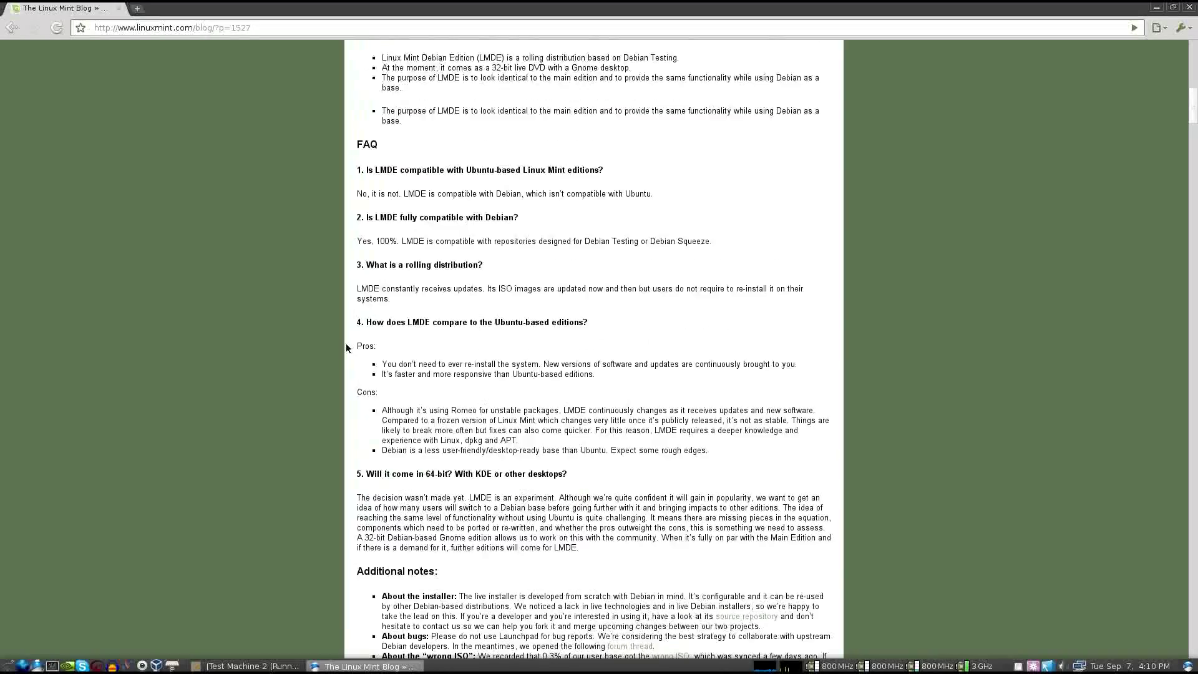
scroll(349, 340, up, 20)
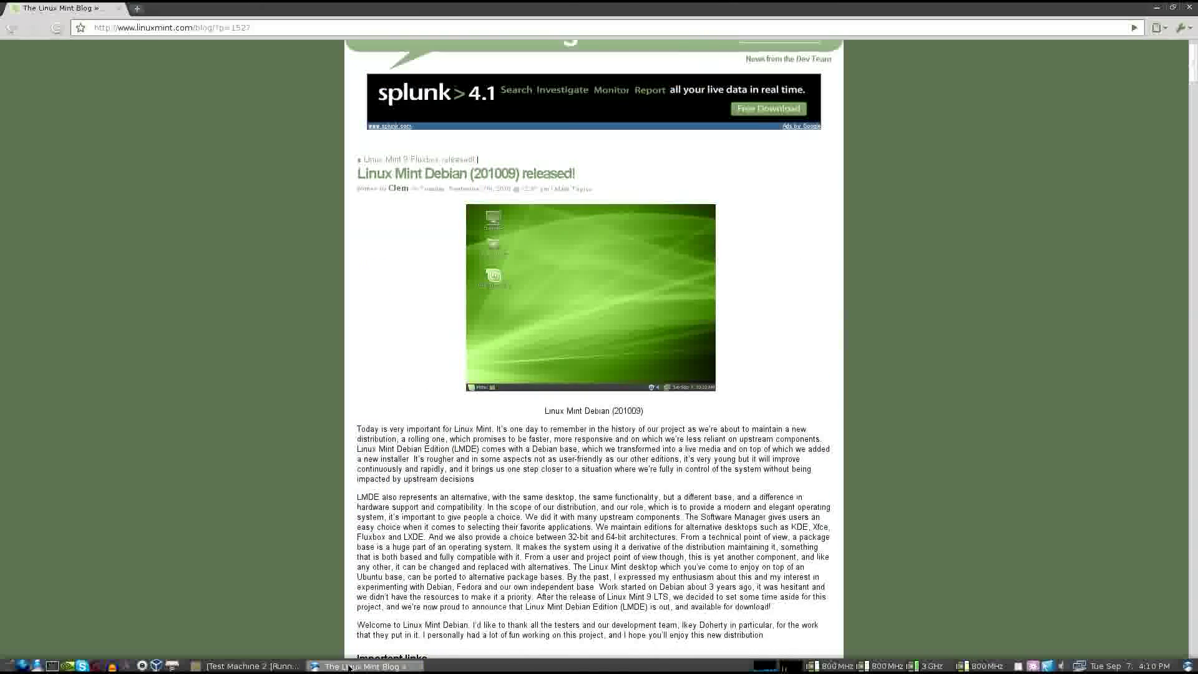
click(349, 667)
click(248, 666)
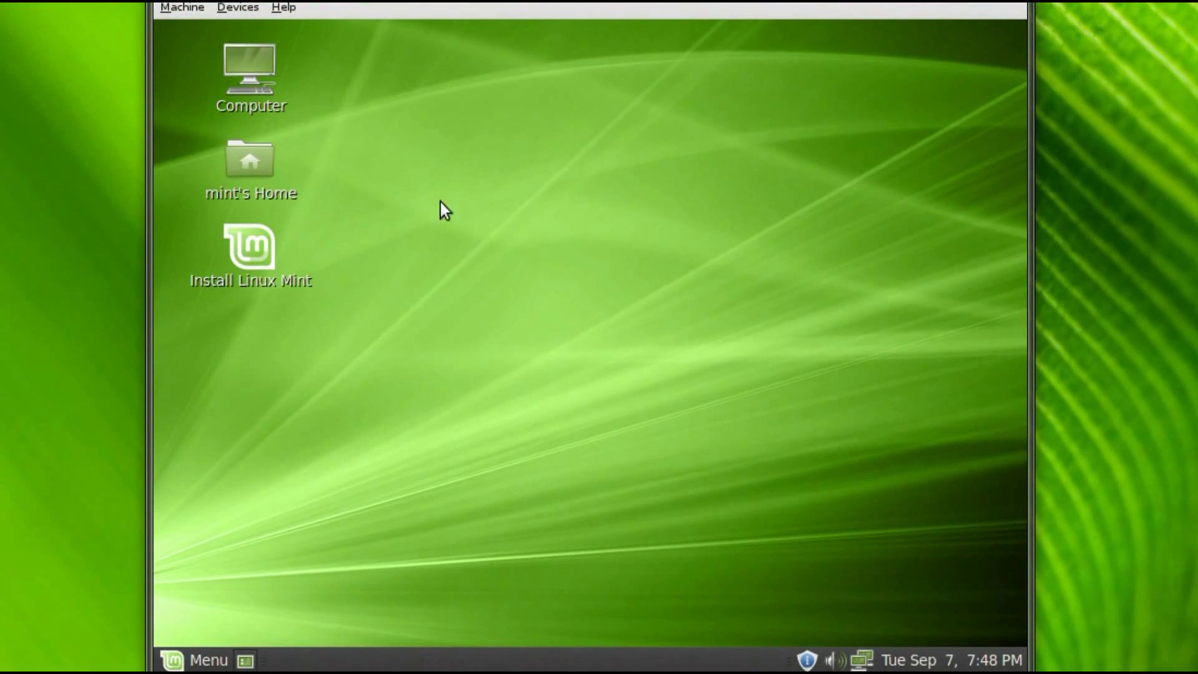
Launch Install Linux Mint from the live desktop and view All applications in the Menu
double_click(252, 249)
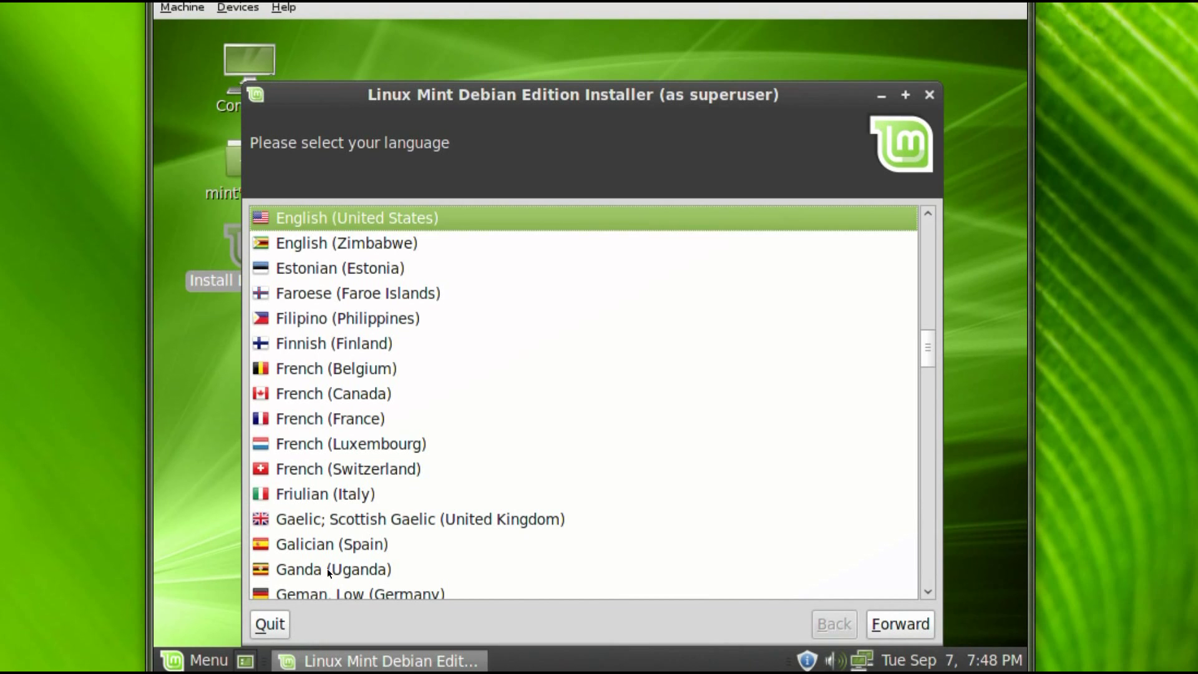
click(201, 659)
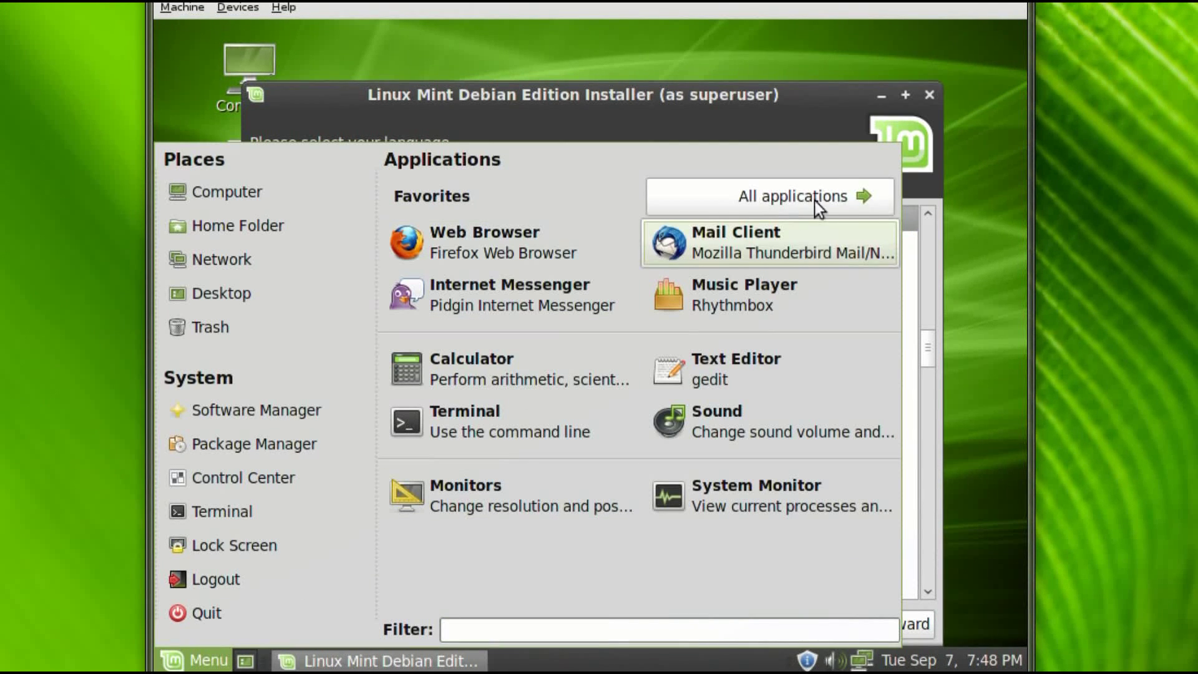
click(839, 192)
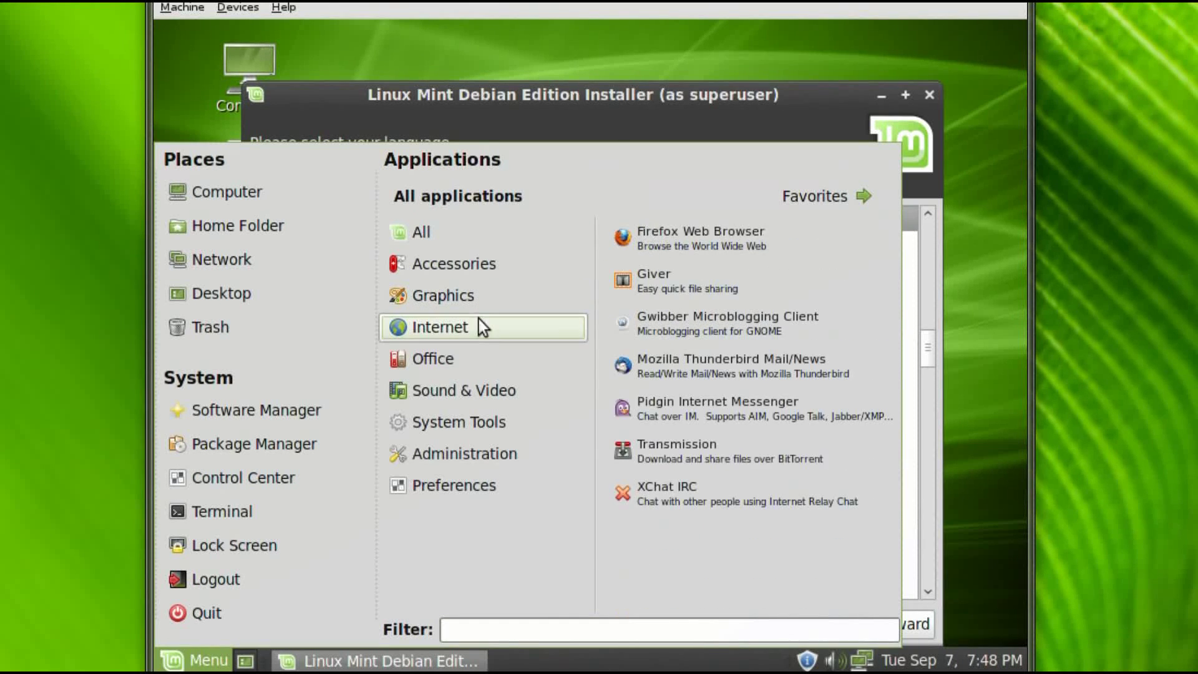
Close the Menu and keep English (United States) as the installer language
mouse_move(474, 401)
click(187, 655)
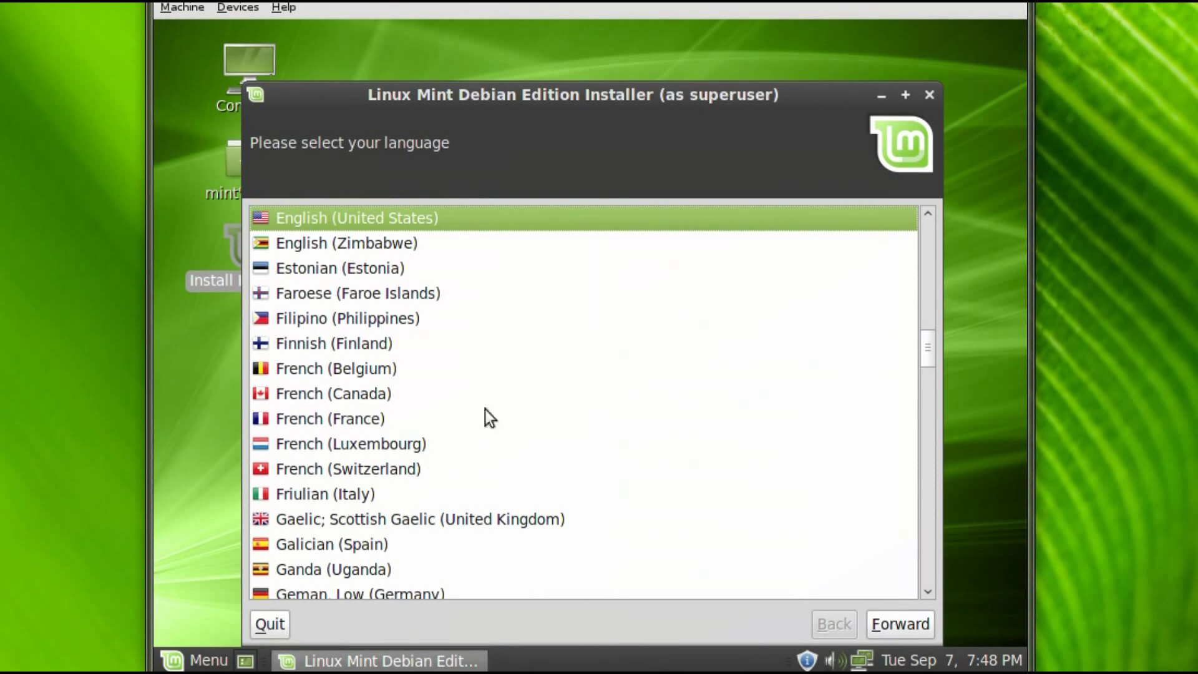
click(905, 627)
Choose America/Kentucky/Louisville as the timezone and continue to keyboard layout
scroll(368, 434, down, 15)
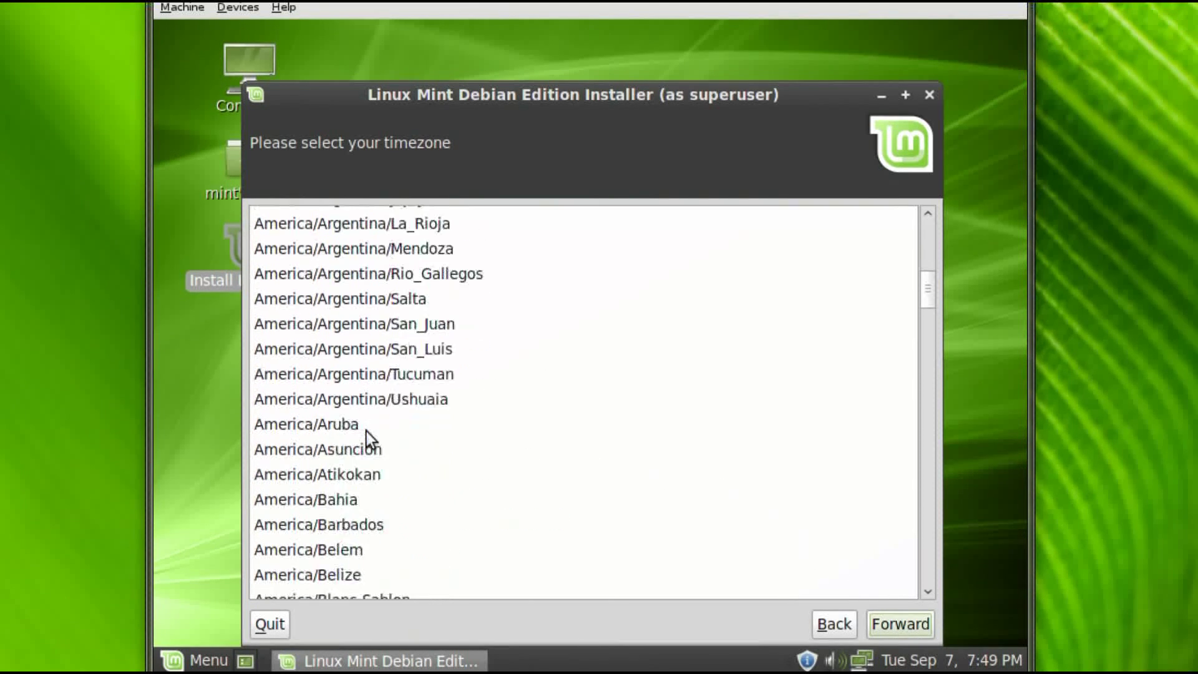
scroll(368, 432, down, 5)
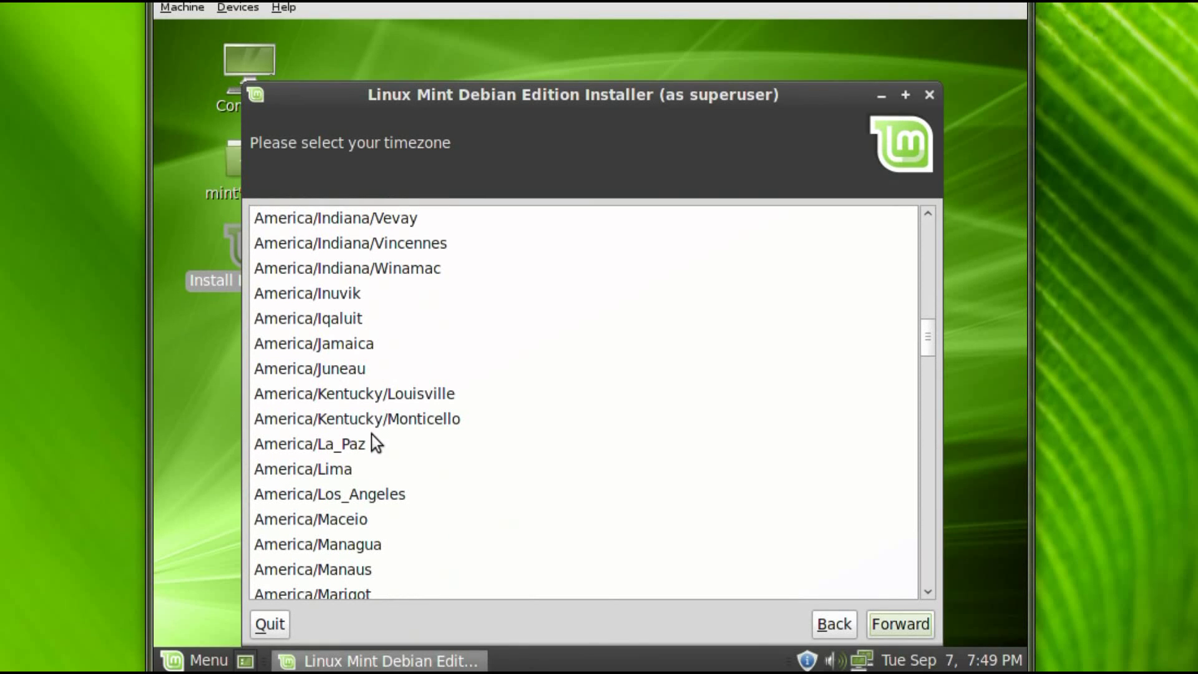
click(368, 396)
click(916, 626)
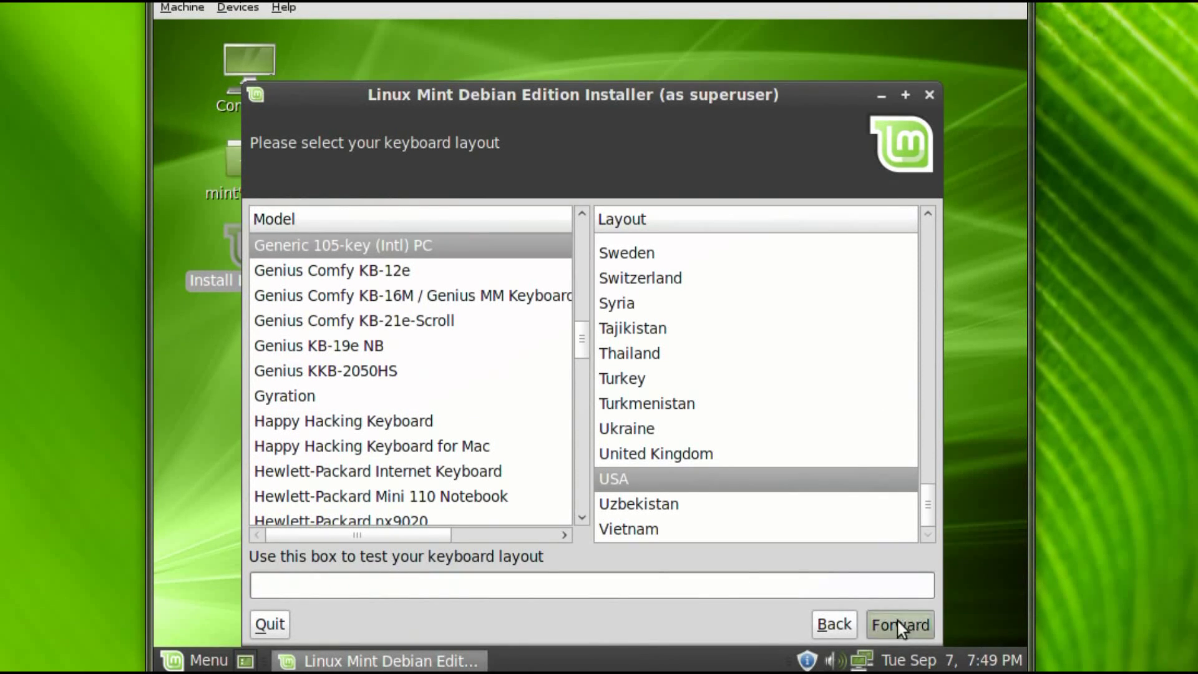
Keep the USA keyboard layout, then mount /dev/sda1 at / formatted as ext4
click(897, 620)
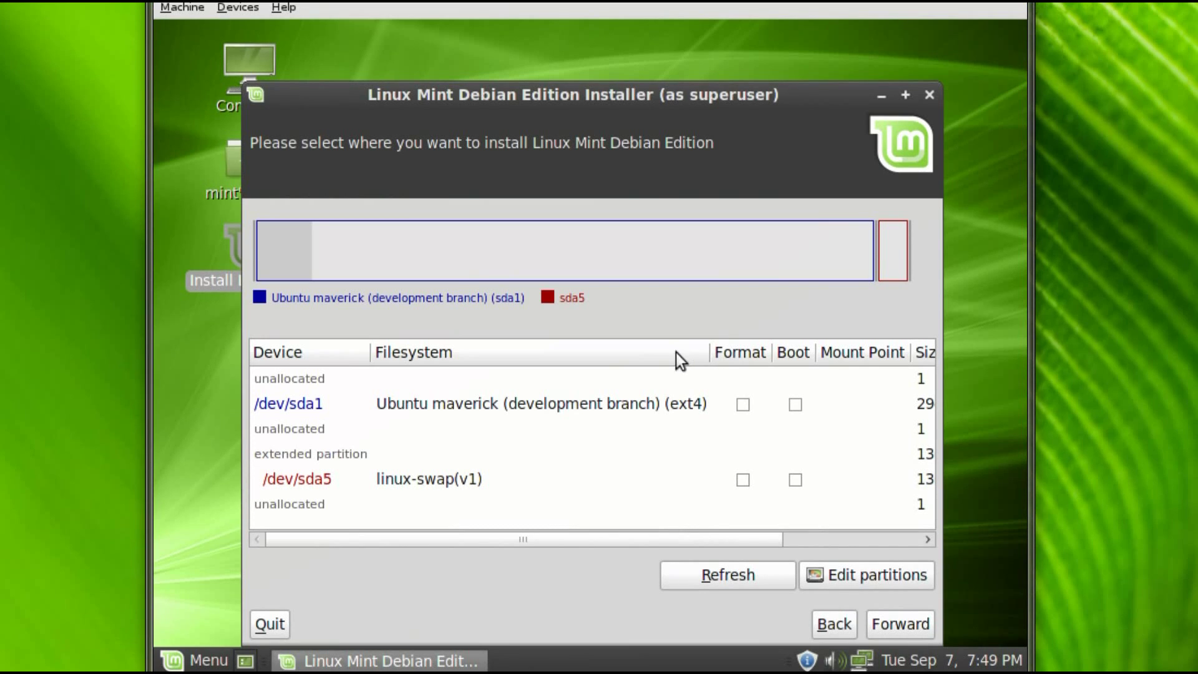
click(515, 406)
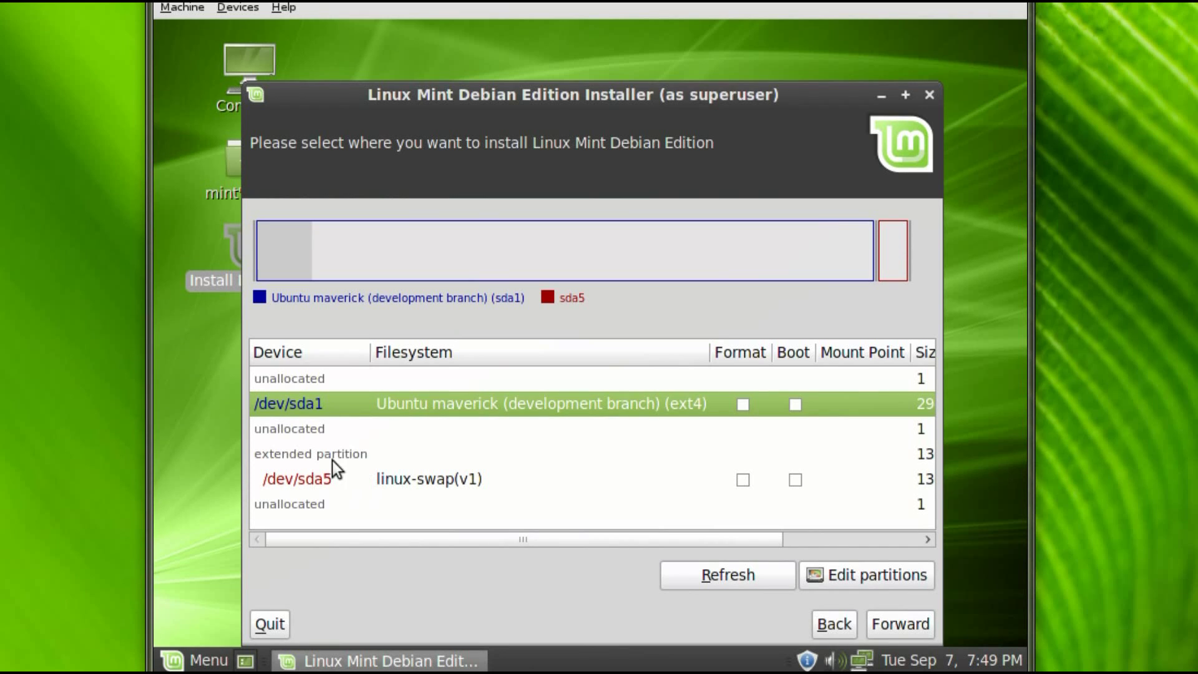
double_click(740, 410)
click(728, 303)
click(707, 333)
click(485, 337)
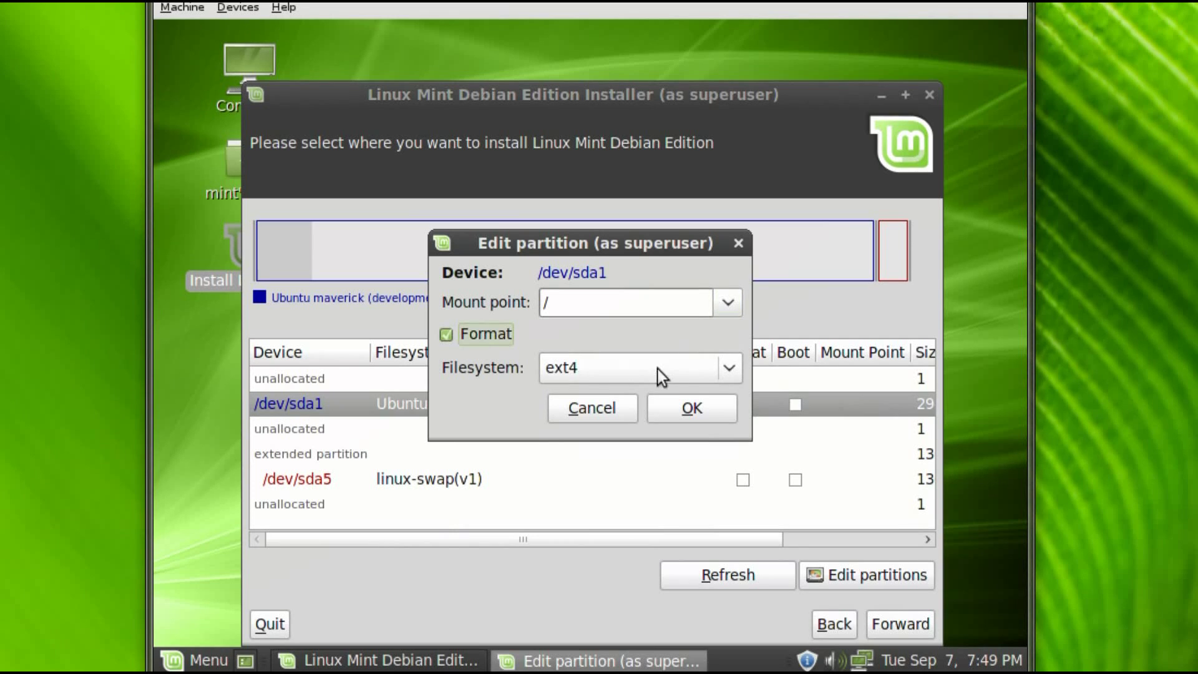
click(680, 420)
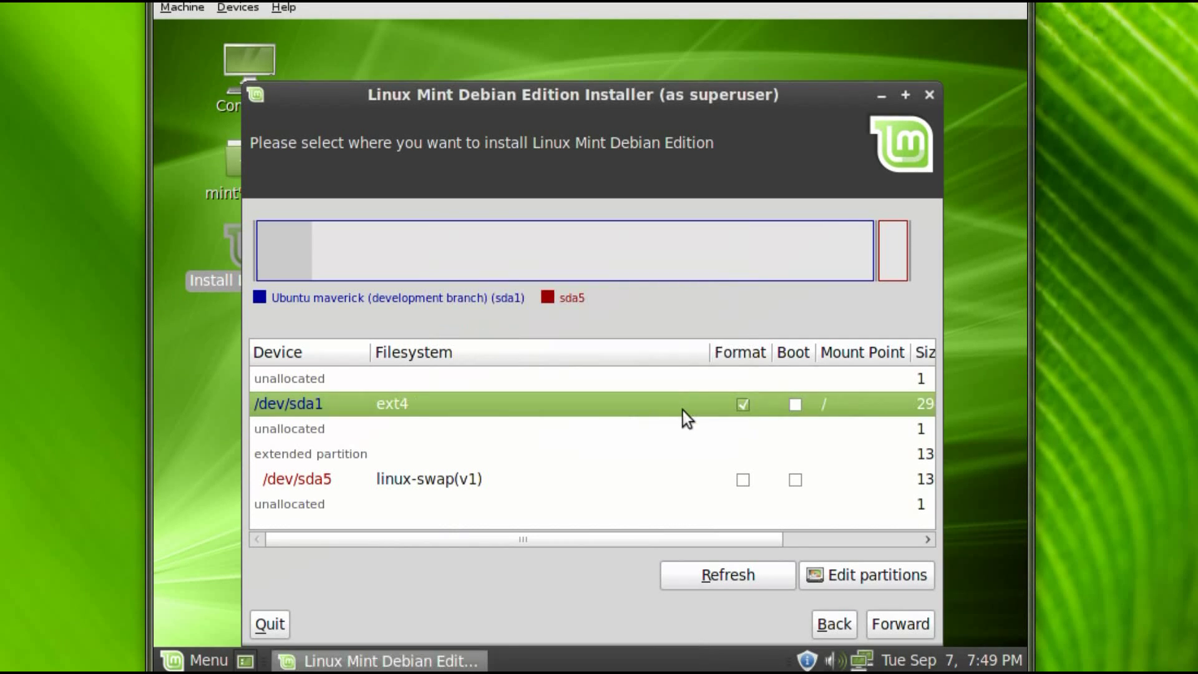
Set /dev/sda5 as swap with no mount point and scroll the partition table back
click(743, 479)
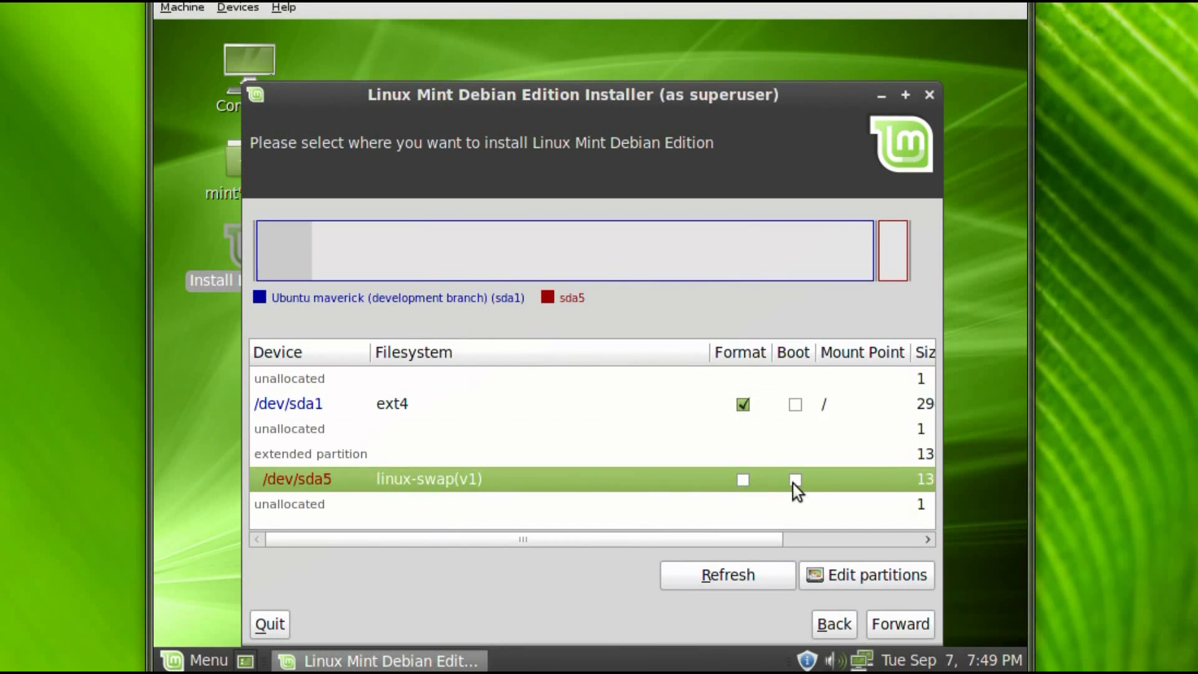
double_click(736, 479)
click(733, 369)
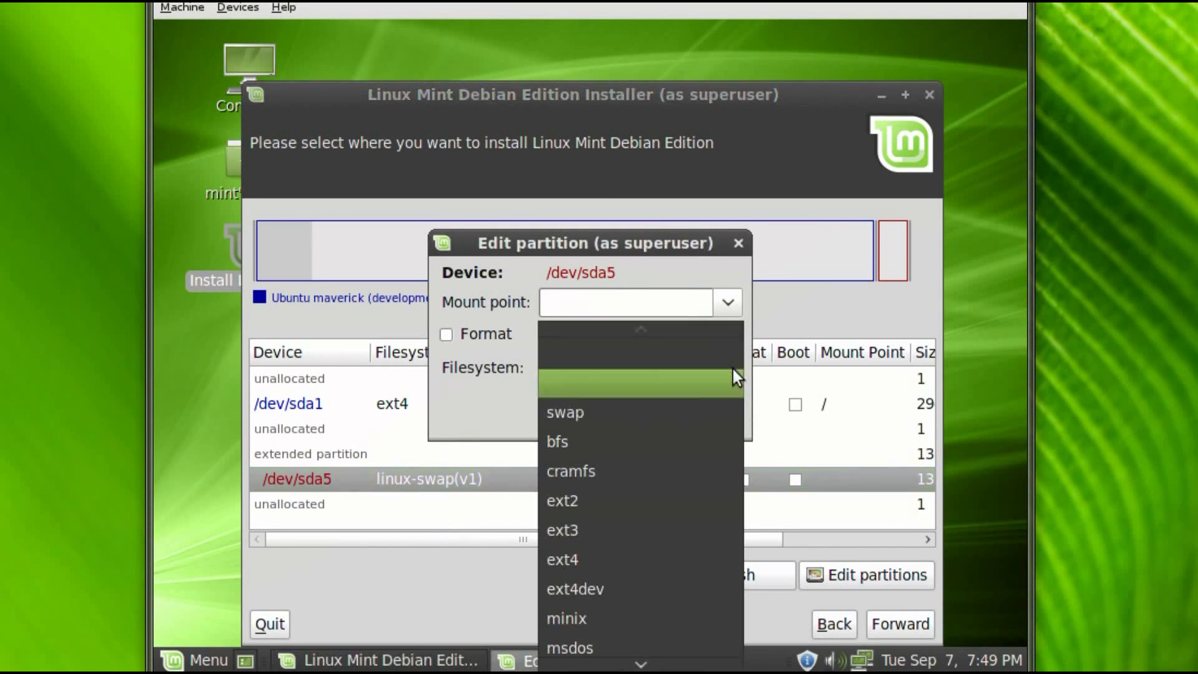
click(717, 414)
click(729, 302)
click(734, 301)
click(729, 303)
click(725, 305)
click(691, 406)
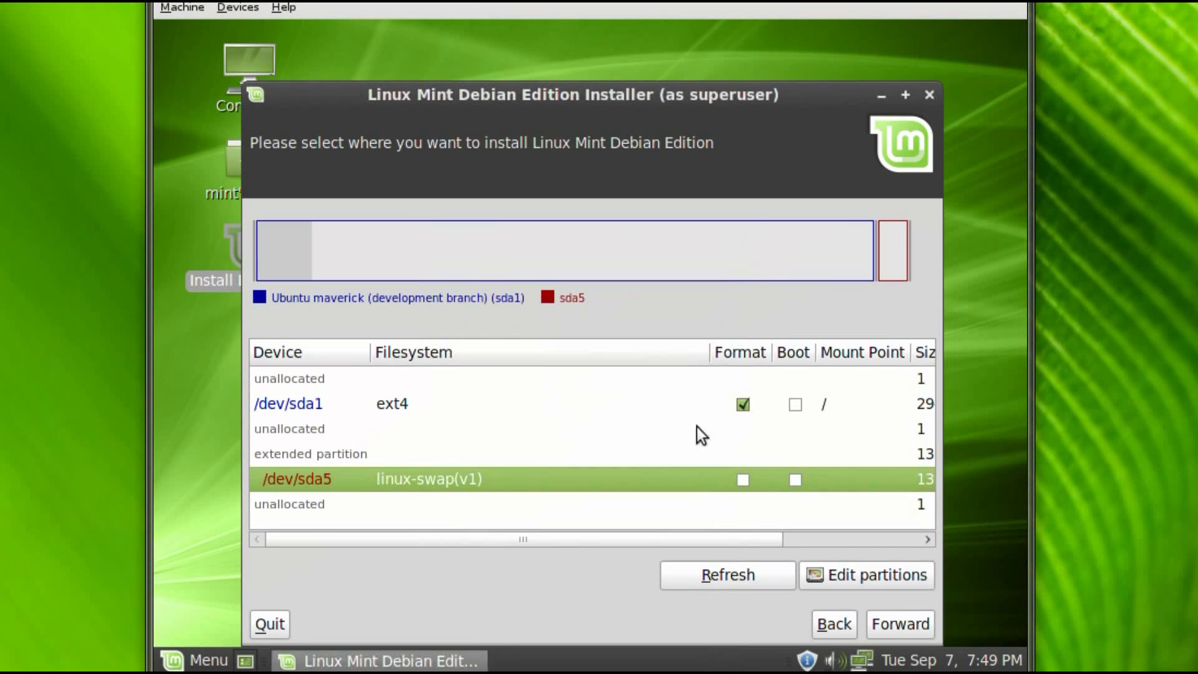
drag(742, 536, 889, 539)
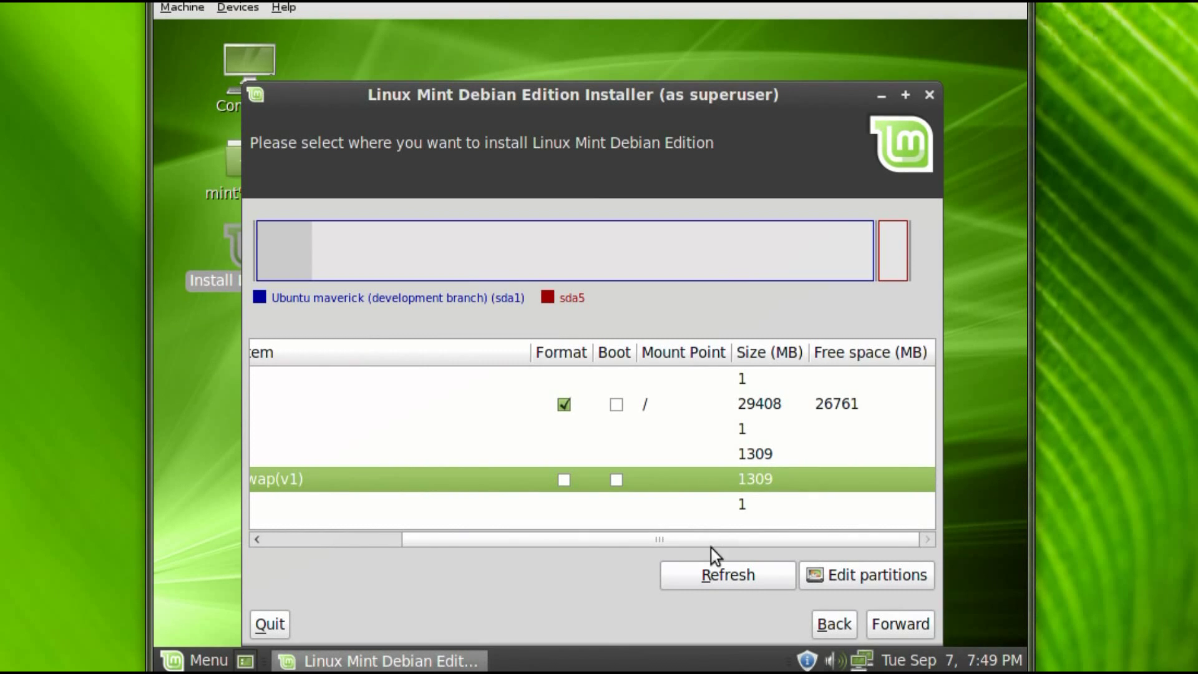
drag(711, 546, 480, 546)
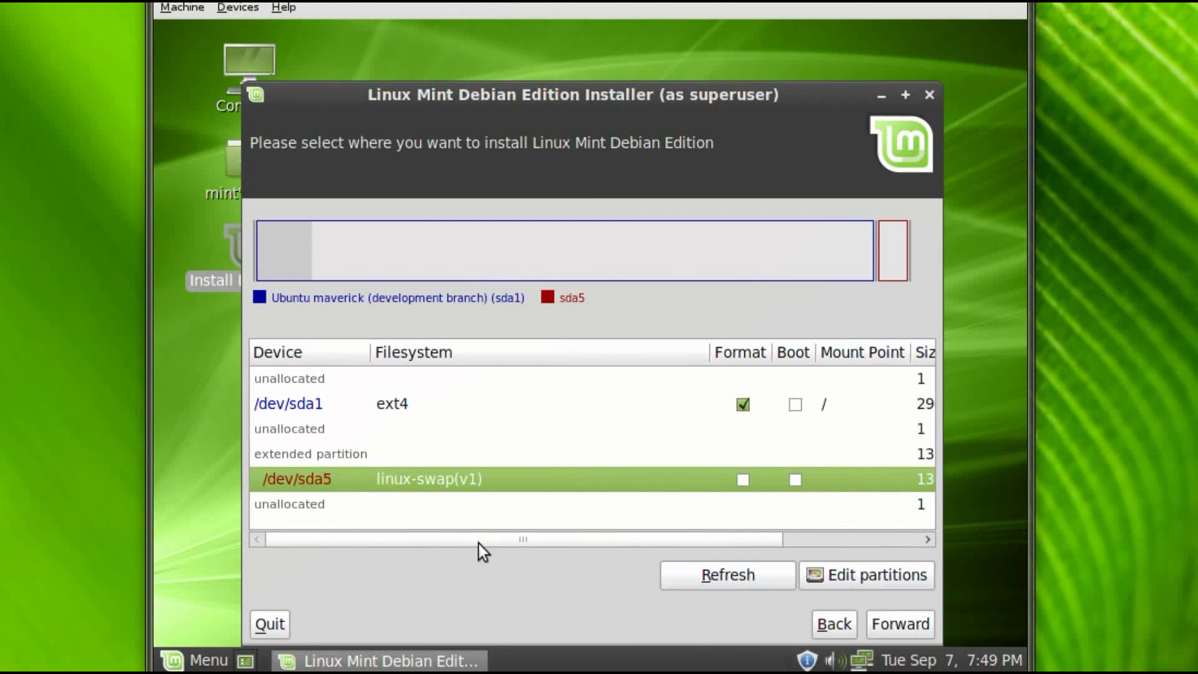
Enter the user's full name, username, and the account password twice
click(898, 623)
click(548, 241)
text(Jordan)
key(Tab)
text(jkeyes0)
key(Tab)
text(****)
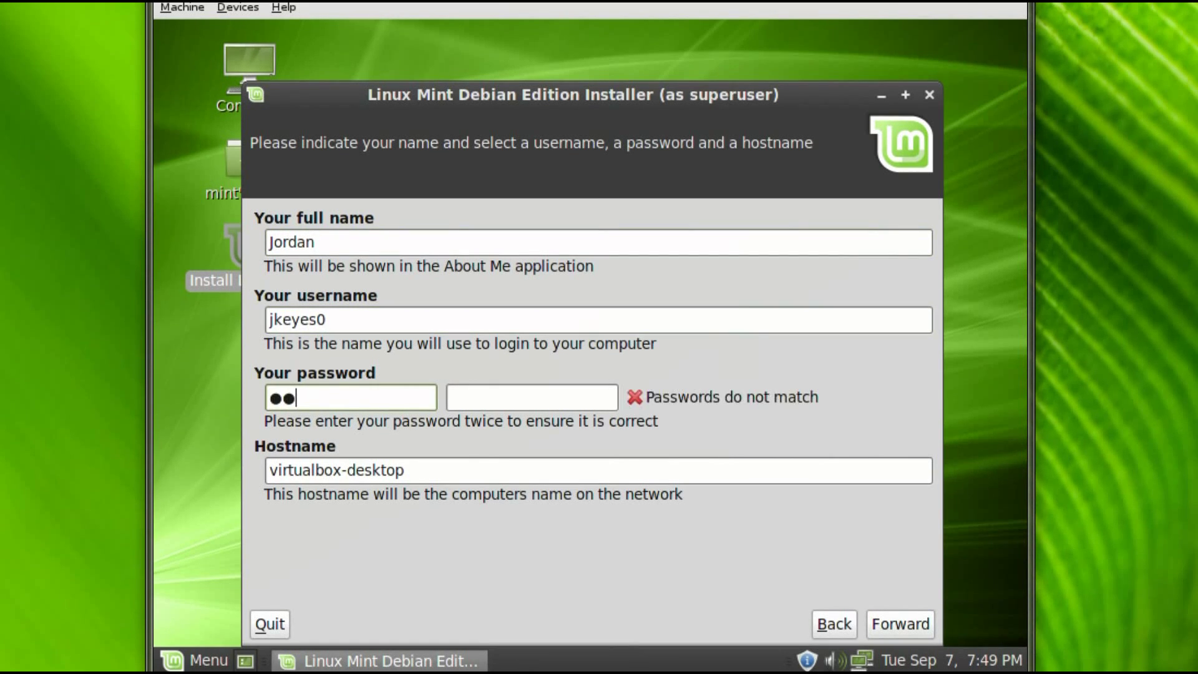
key(Tab)
text(****)
Set the hostname to mintdebian, keep GRUB on /dev/sda, and reach the summary
key(Tab)
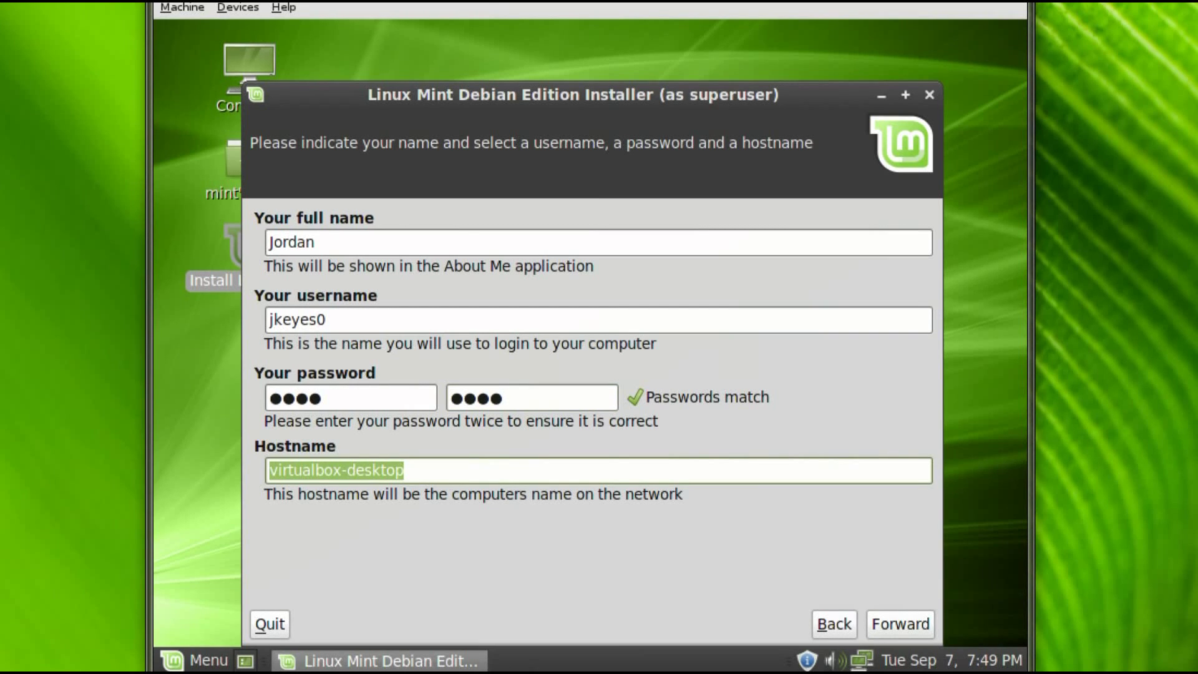
text(mintdebian)
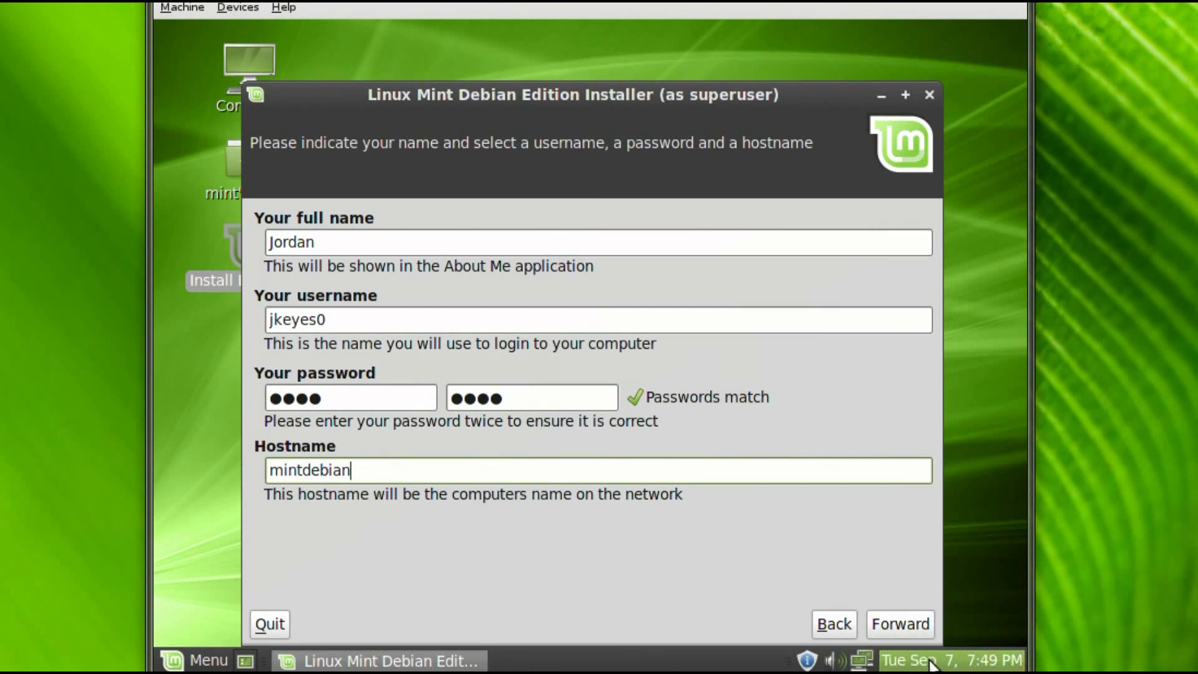
click(910, 626)
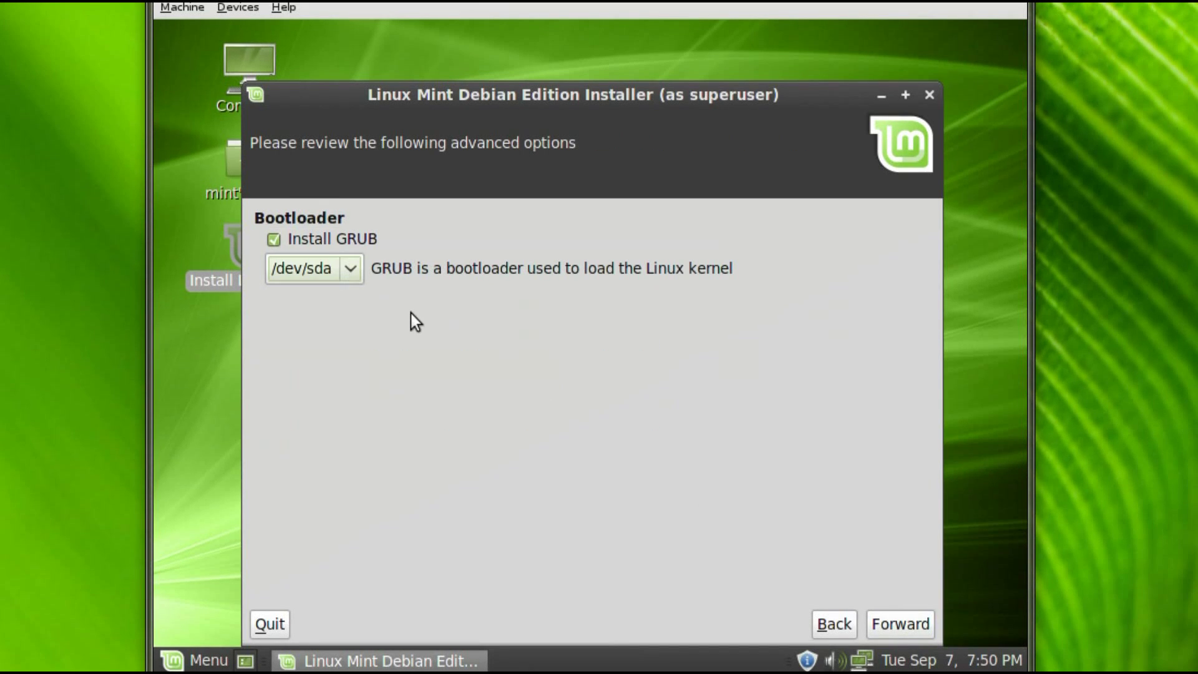
click(906, 623)
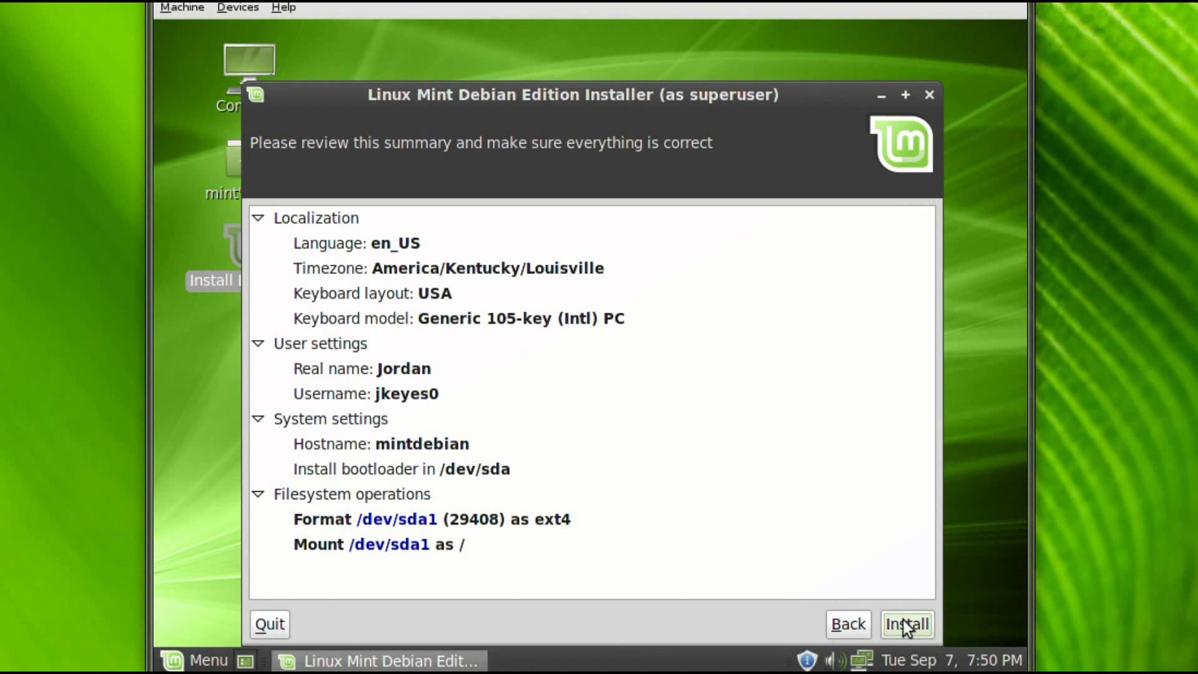
Start installing Linux Mint onto /dev/sda1 and let it reboot into the GRUB 1.98 menu
click(903, 621)
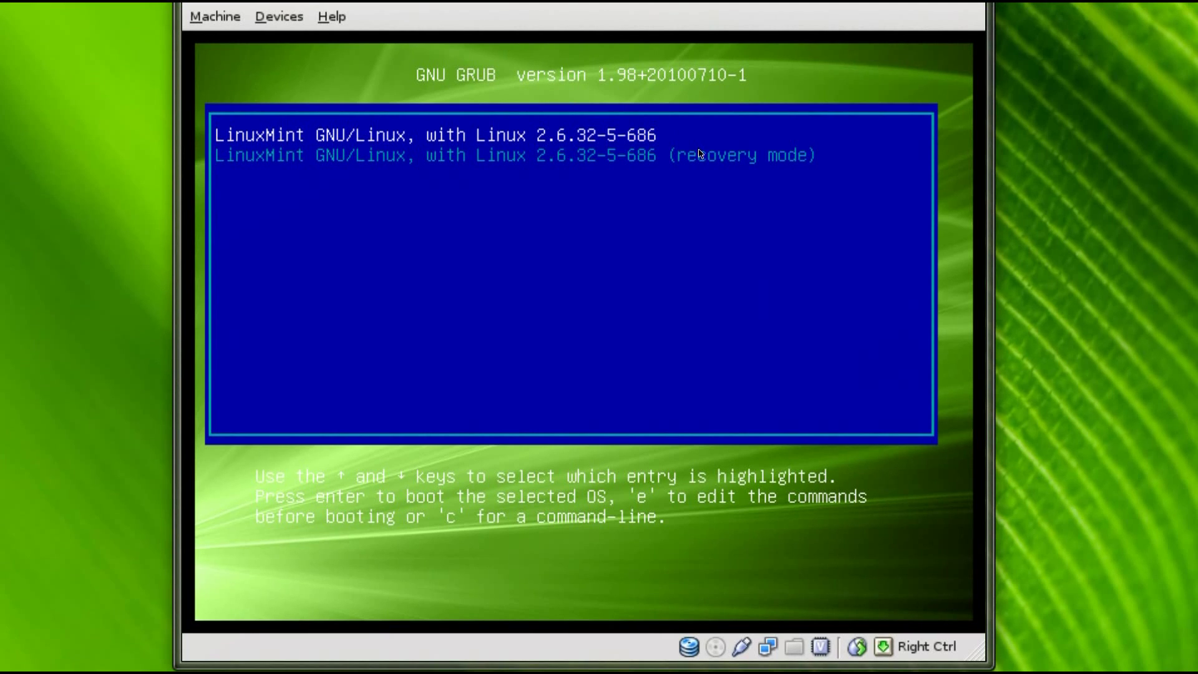
Boot the first LinuxMint GRUB entry and log in with the user's password
key(Return)
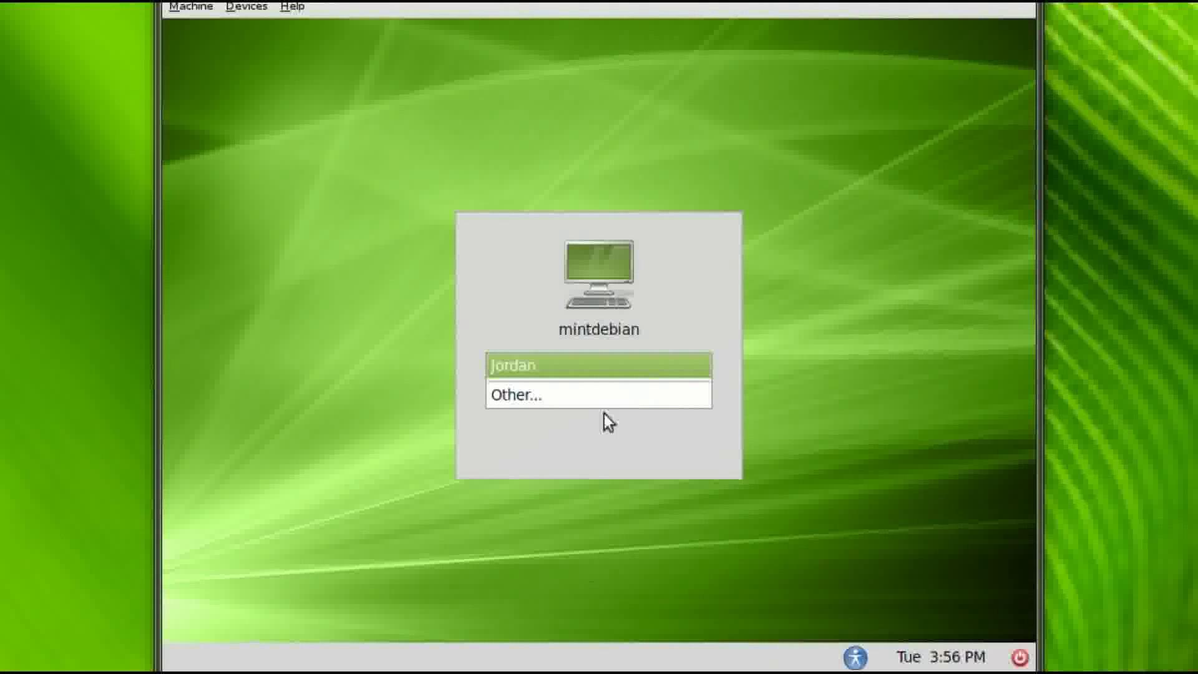
click(589, 365)
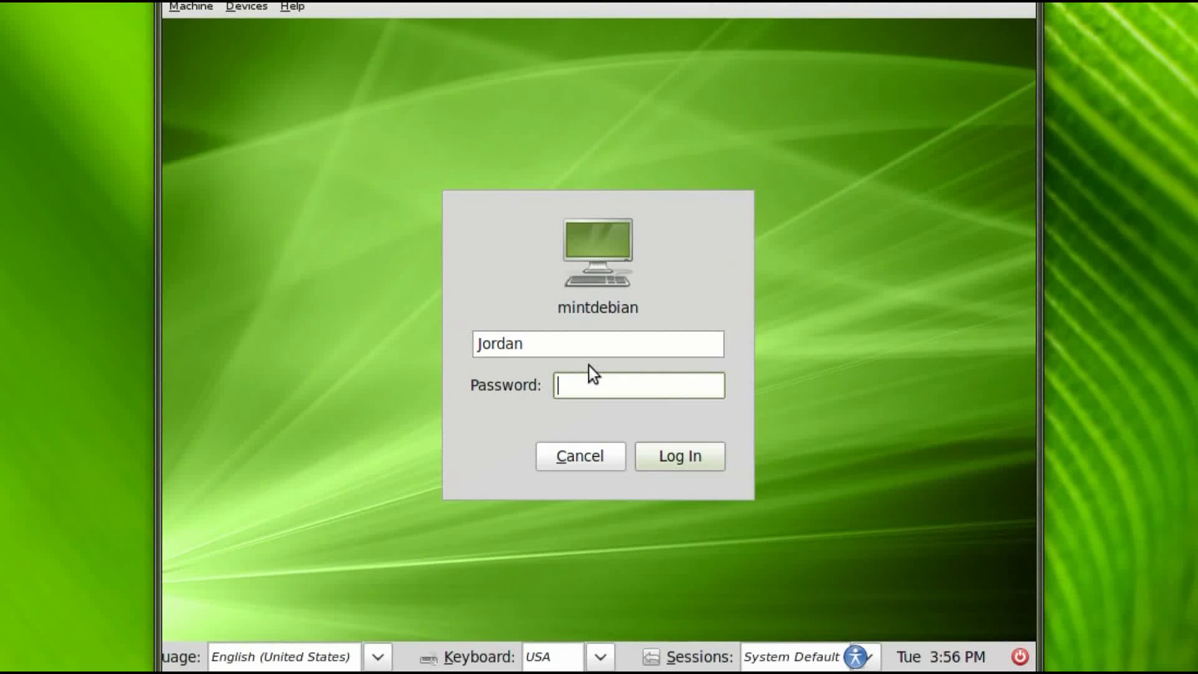
text(****)
key(Return)
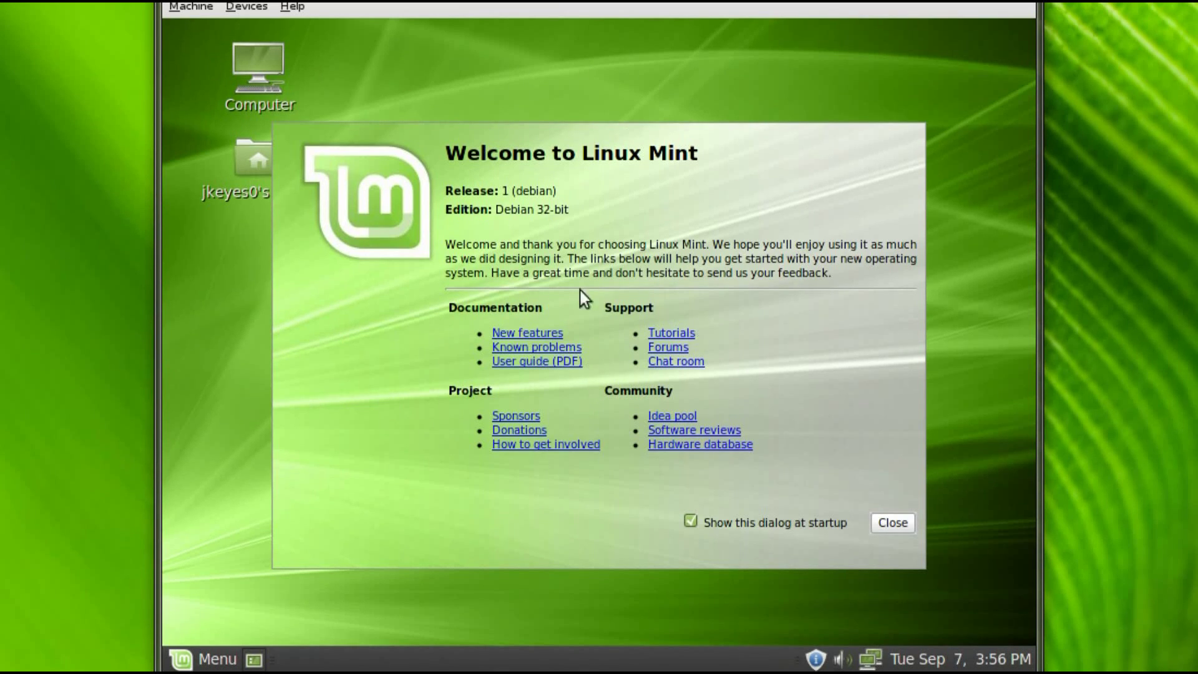
Turn off the welcome screen at startup, close it, and authenticate to launch mintUpdate
click(691, 522)
click(893, 524)
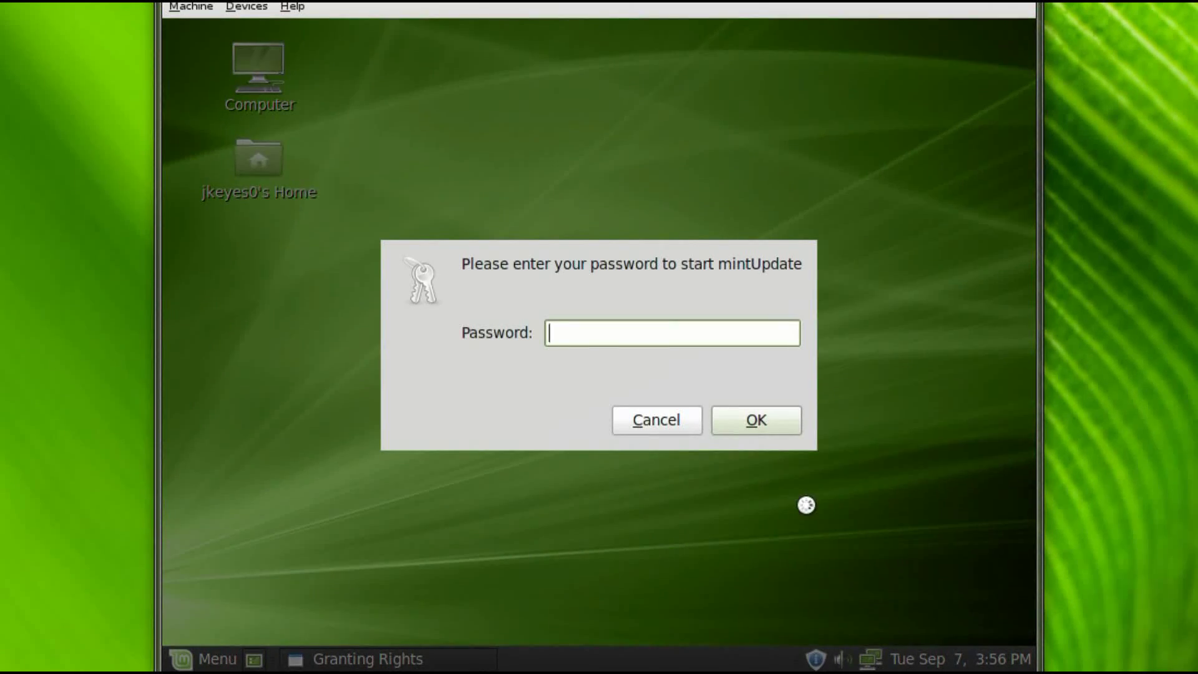
text(*********)
key(Return)
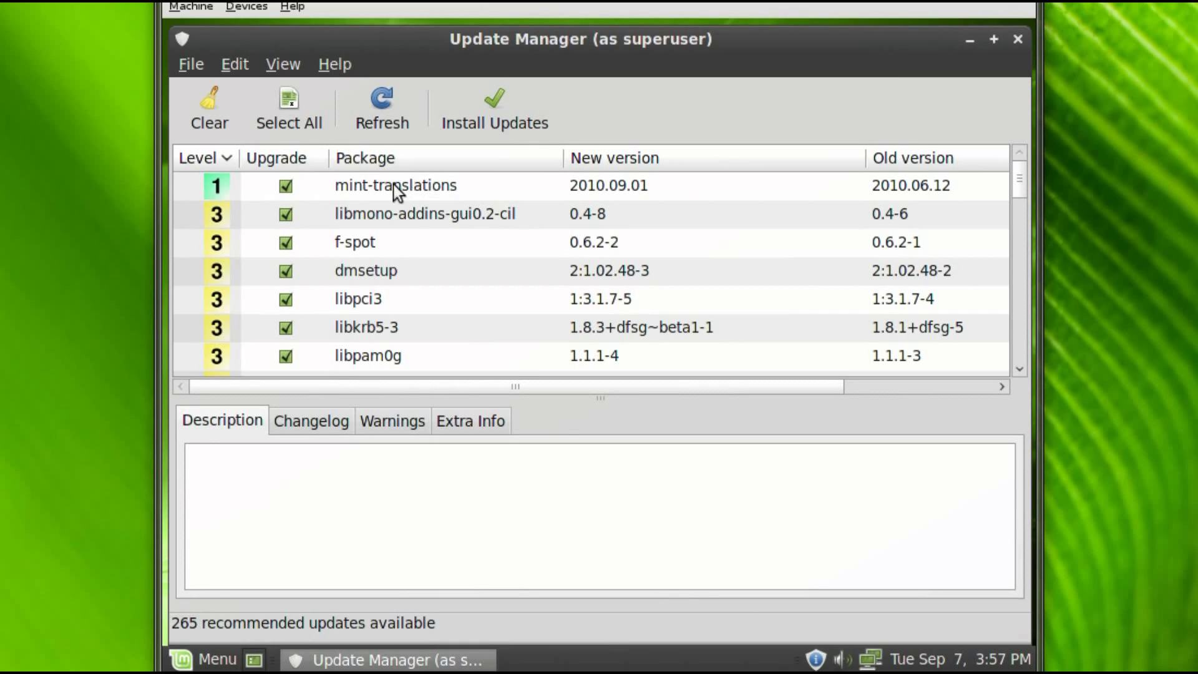
Review the 265 recommended updates and start installing them
drag(1017, 177, 1014, 241)
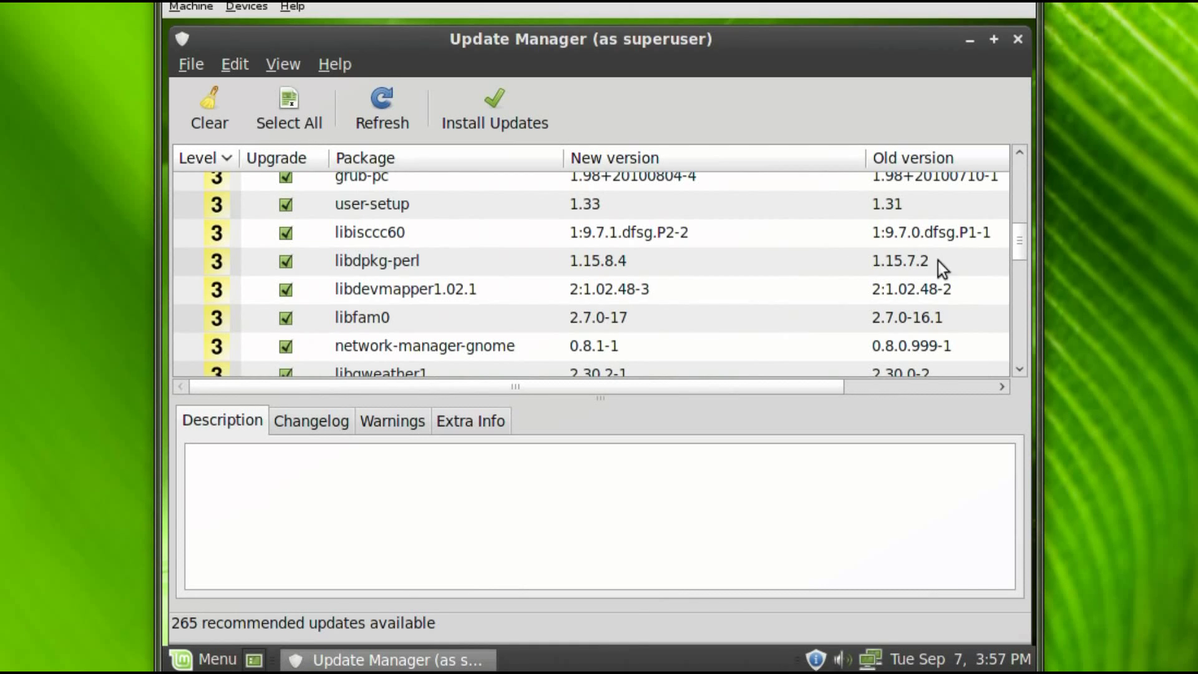
drag(1016, 228, 996, 342)
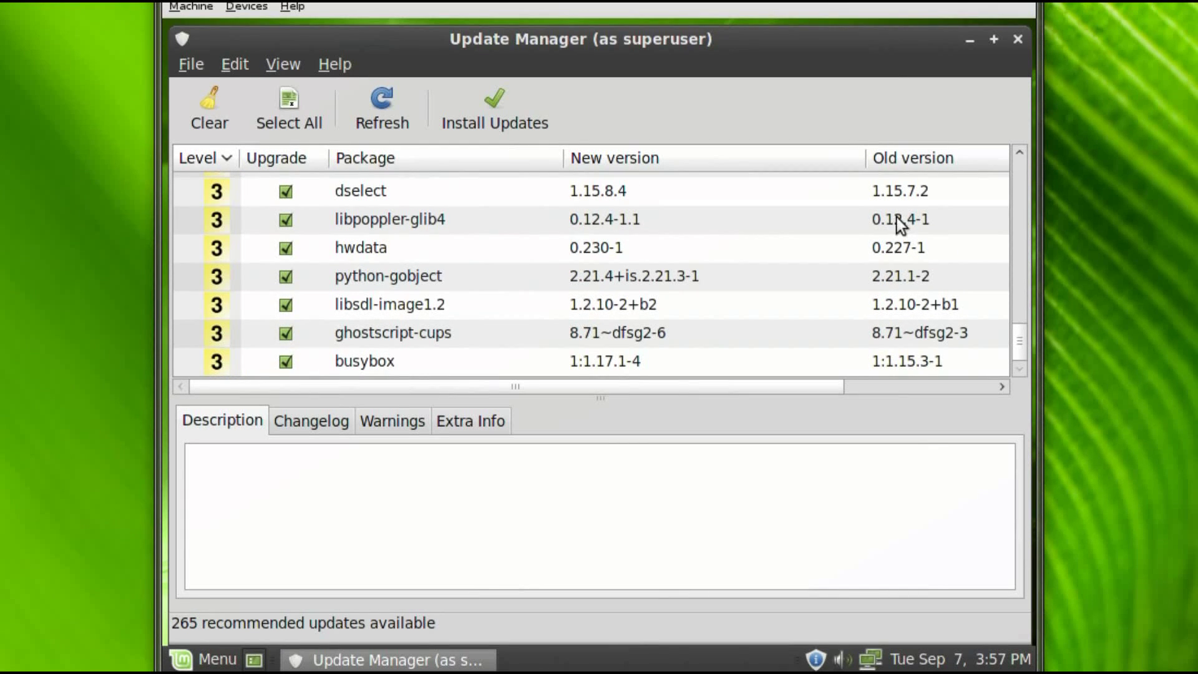
click(481, 102)
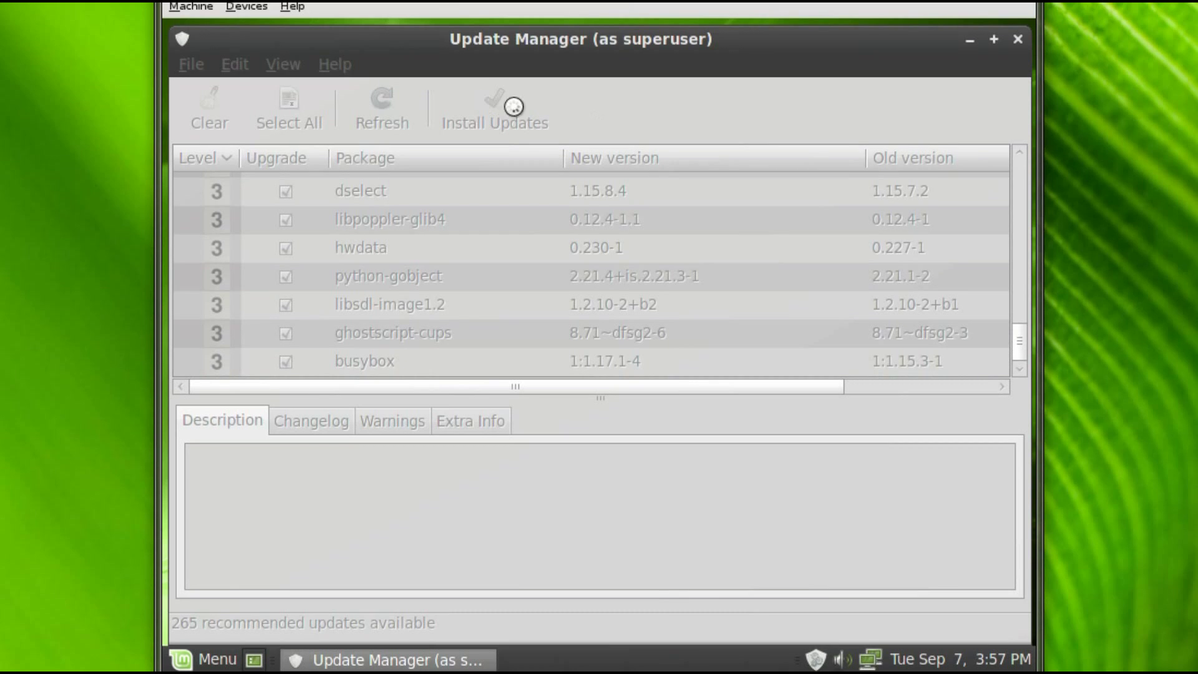
Minimize the Update Manager window while the 266 package files keep downloading
click(969, 40)
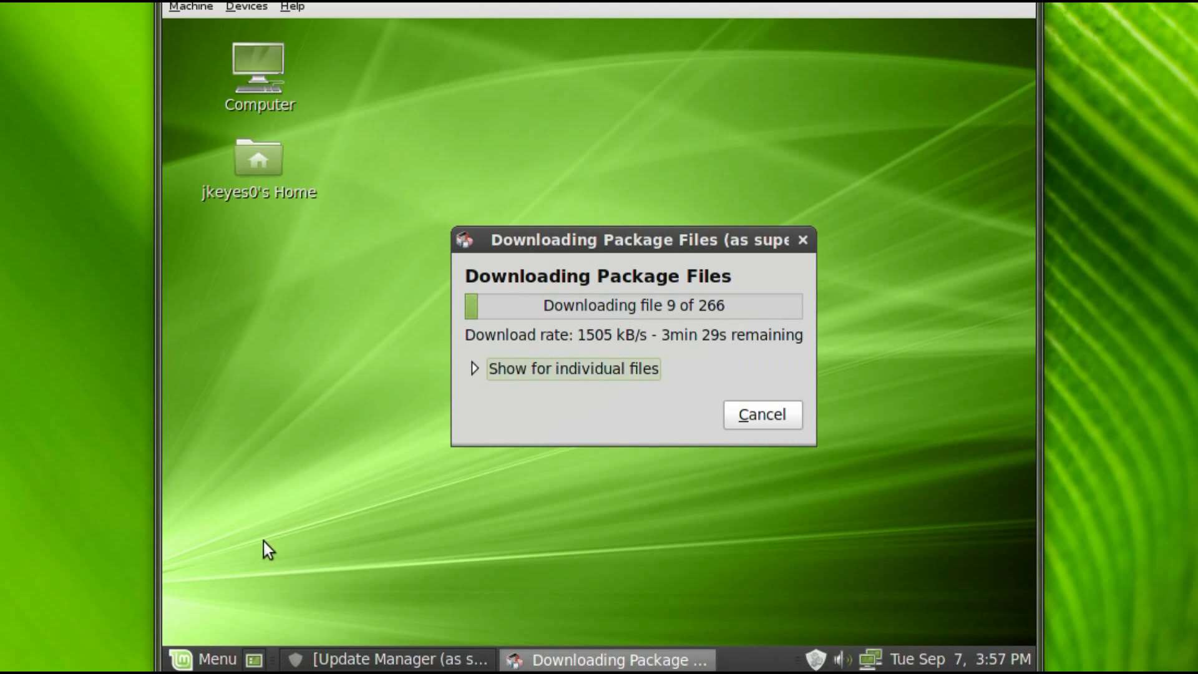
click(208, 661)
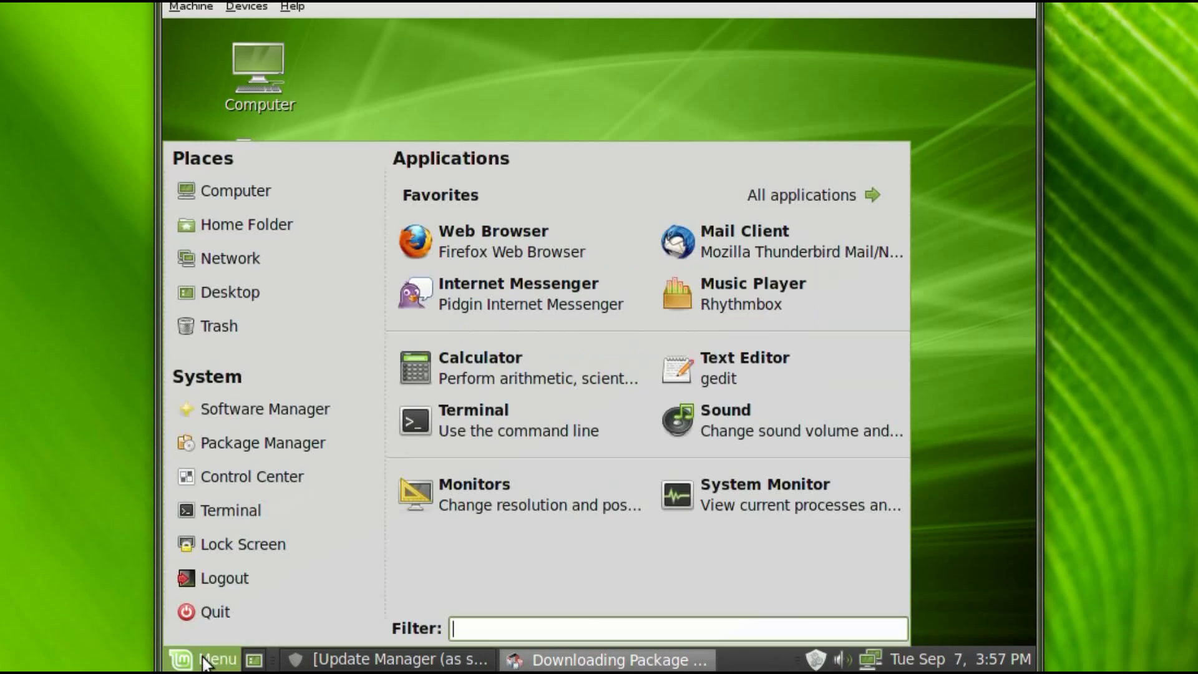
click(820, 187)
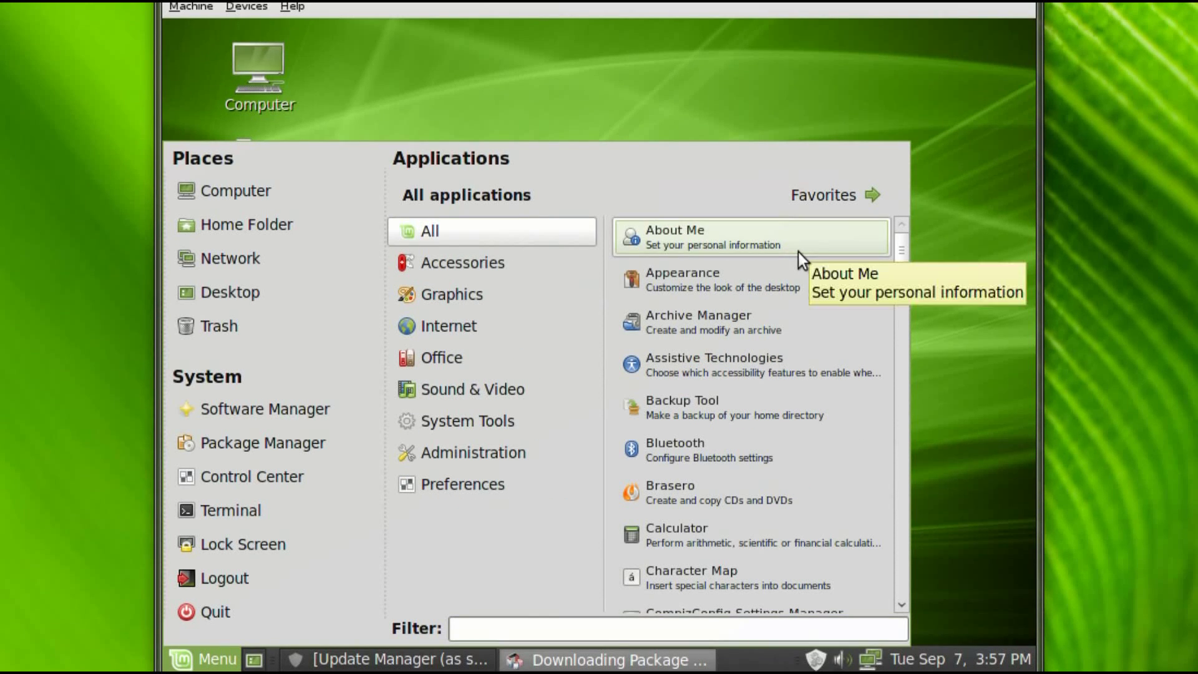
scroll(772, 262, down, 5)
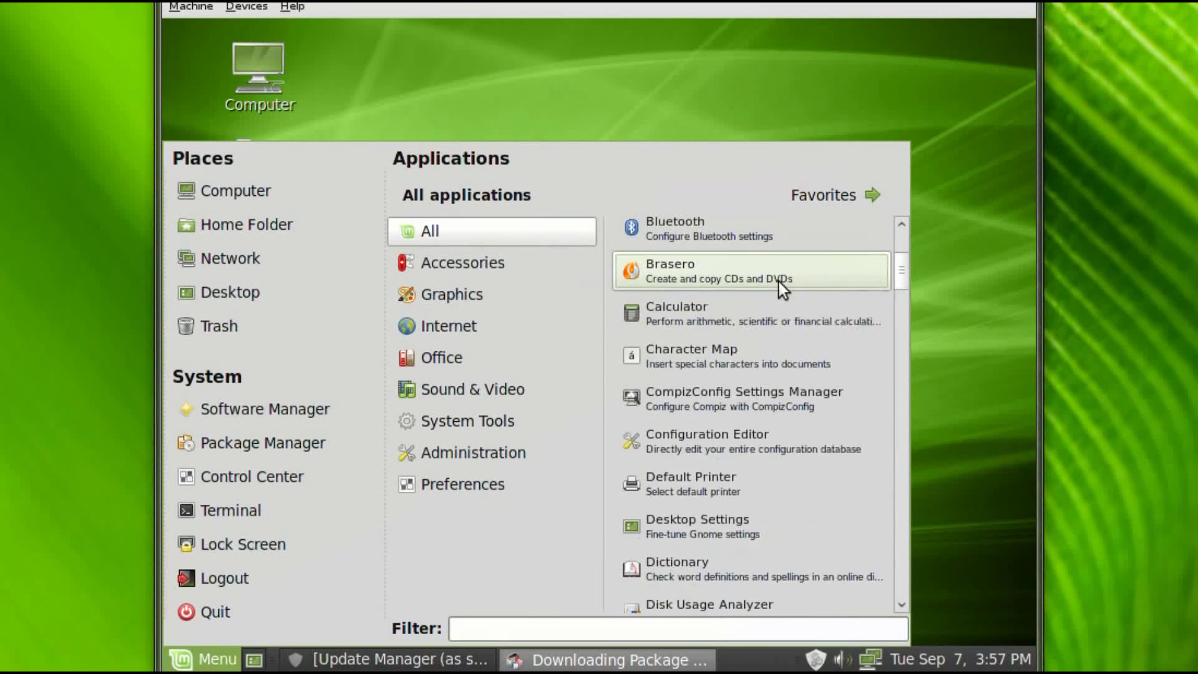
scroll(780, 282, up, 1)
scroll(781, 283, up, 1)
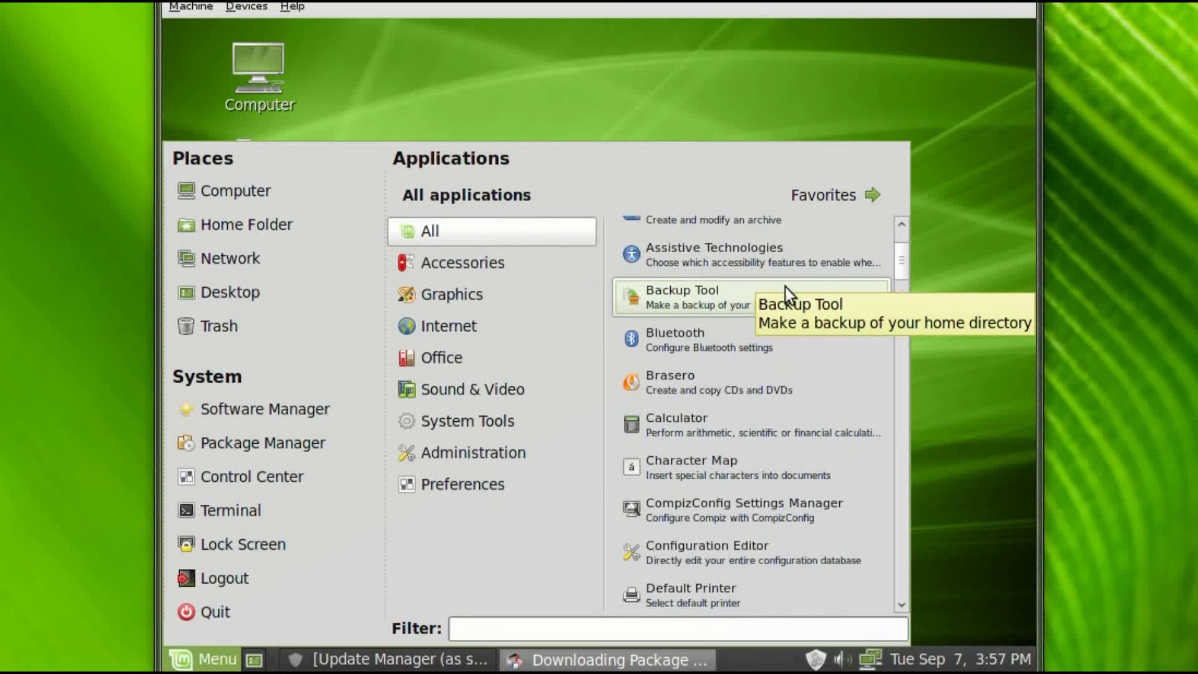
click(720, 293)
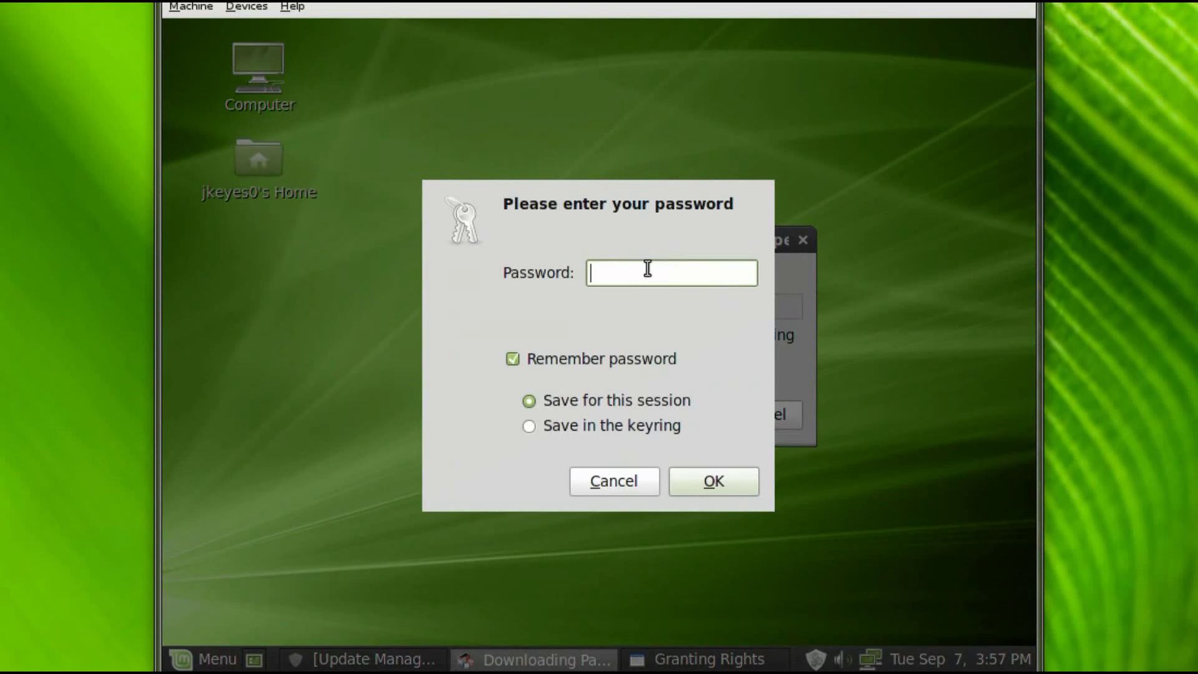
text(•••)
key(Return)
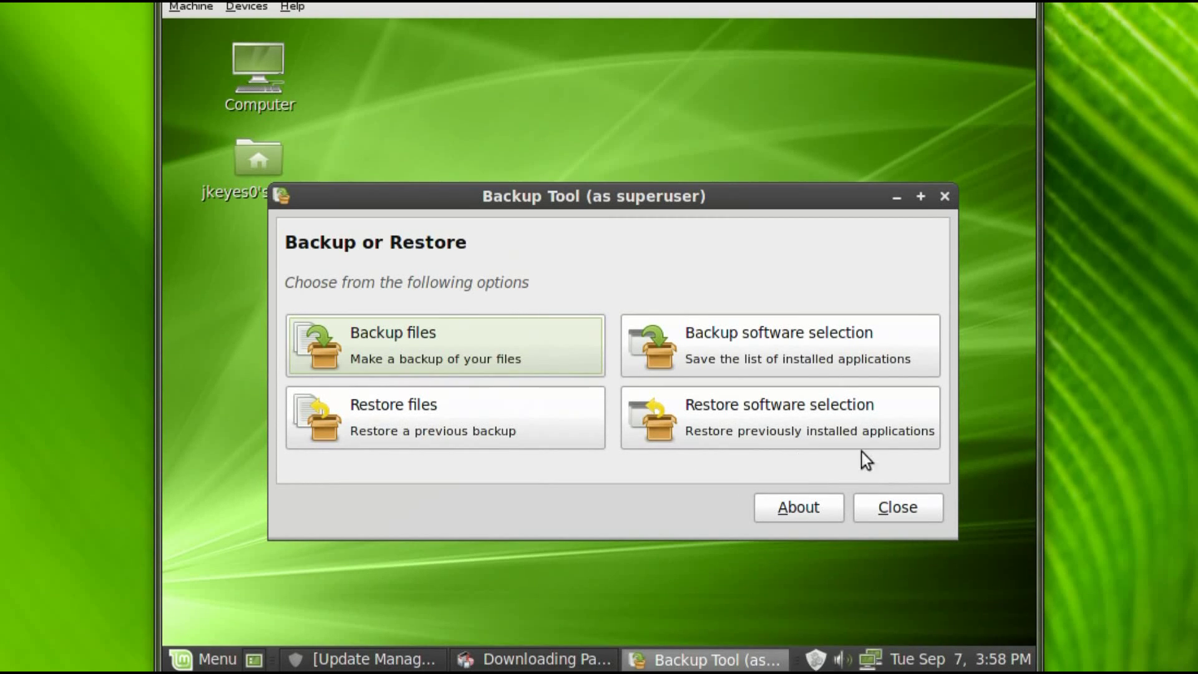
click(866, 498)
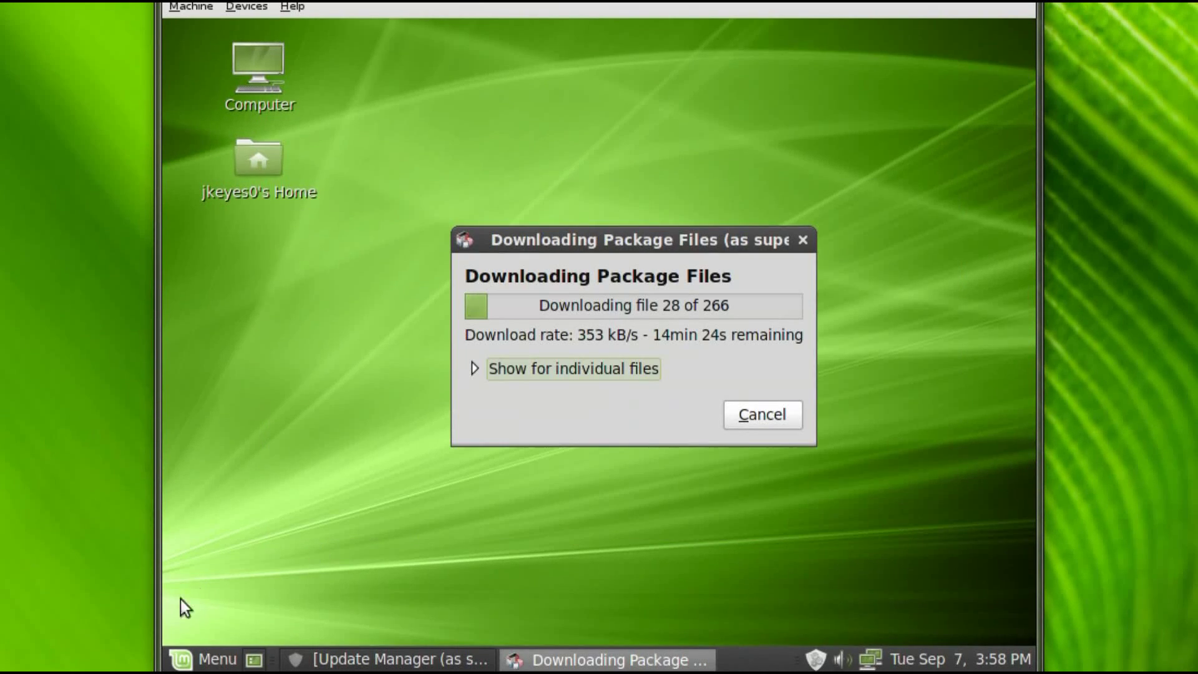
click(196, 665)
click(199, 664)
click(533, 368)
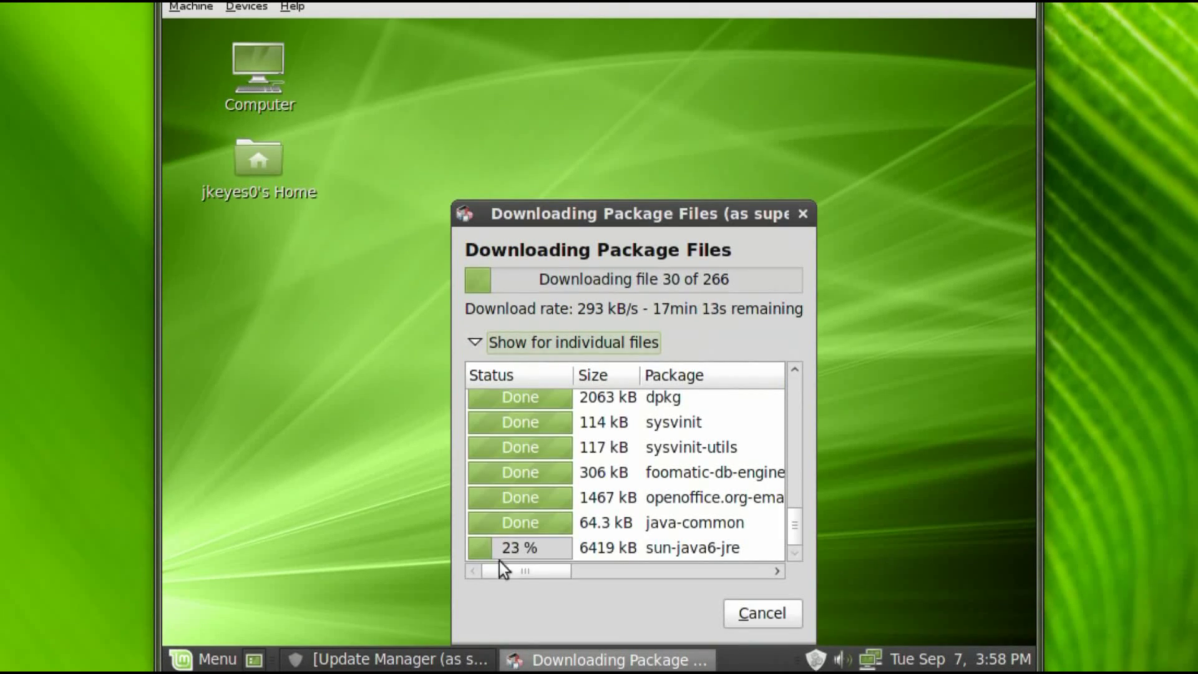
drag(507, 575, 444, 549)
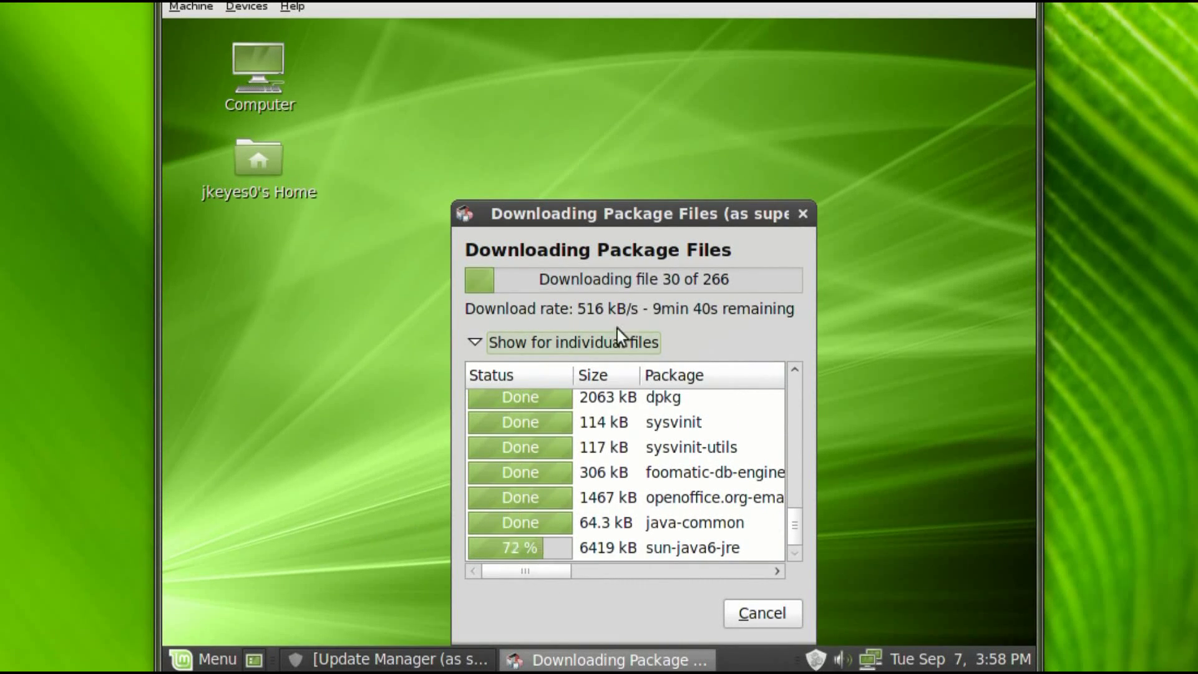
click(474, 342)
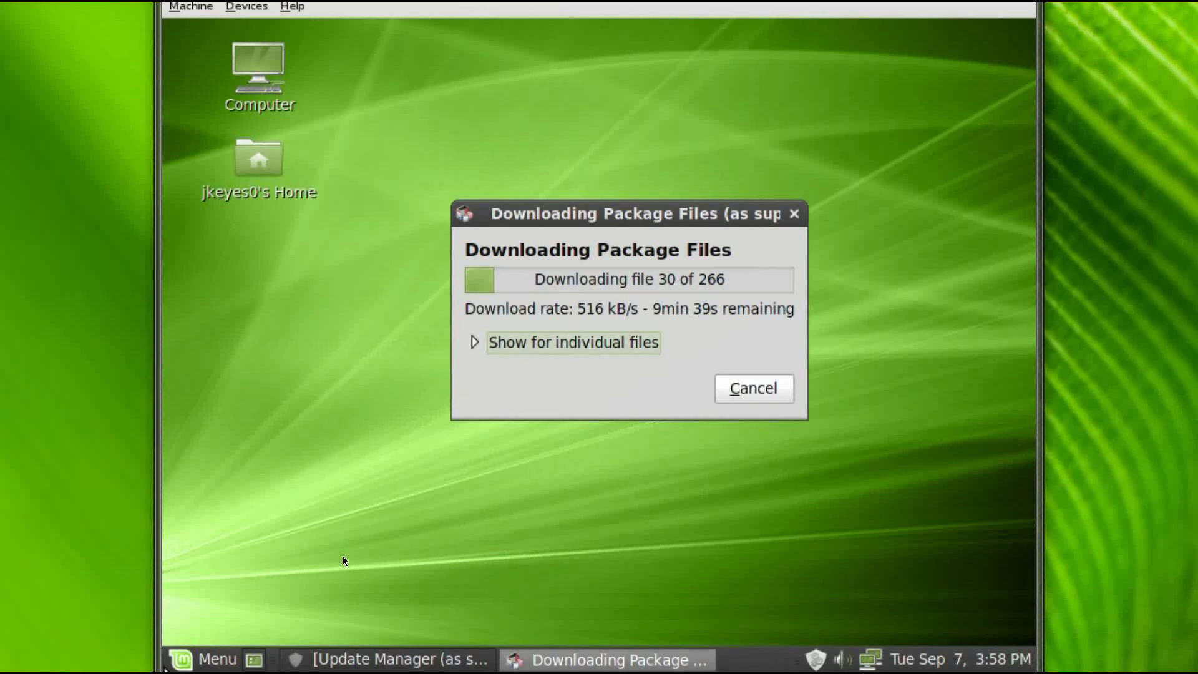
Open the Menu and scroll through the full list of installed applications
click(212, 659)
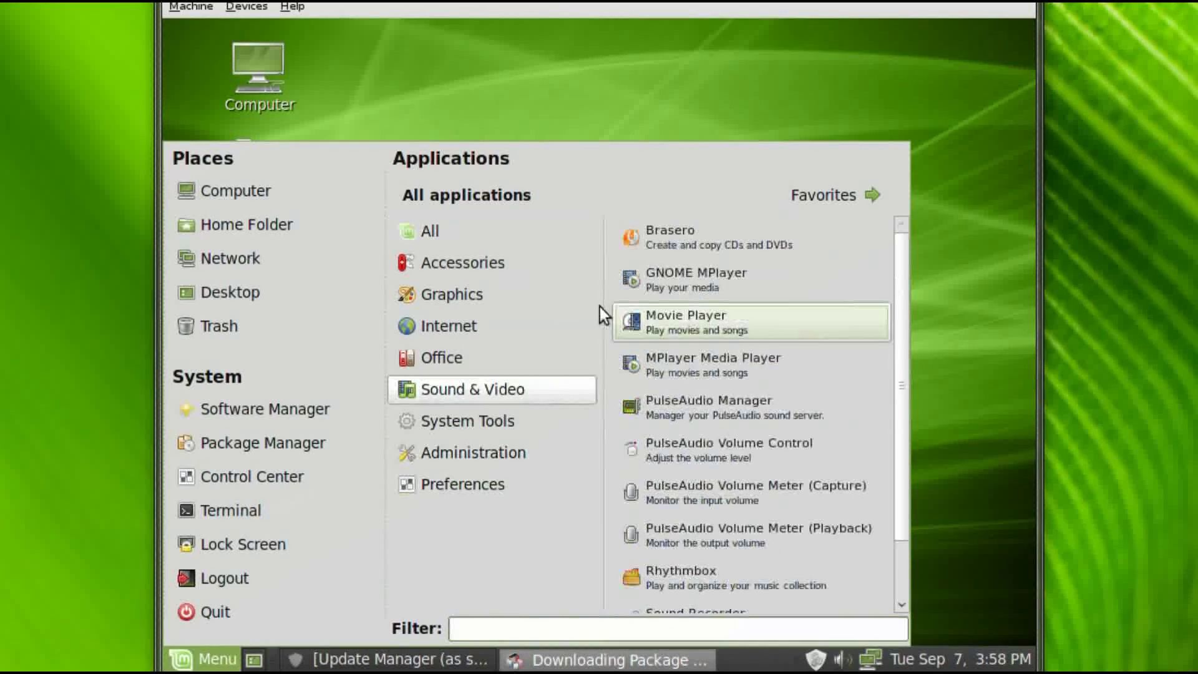
scroll(811, 349, down, 10)
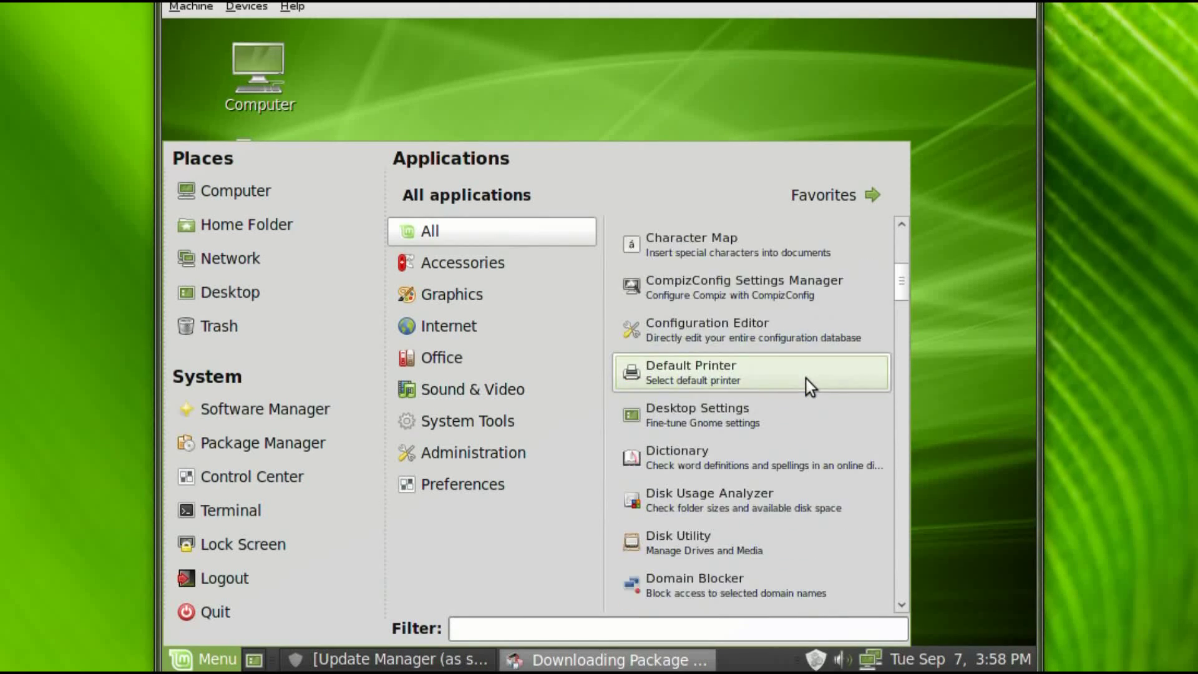
scroll(805, 380, down, 6)
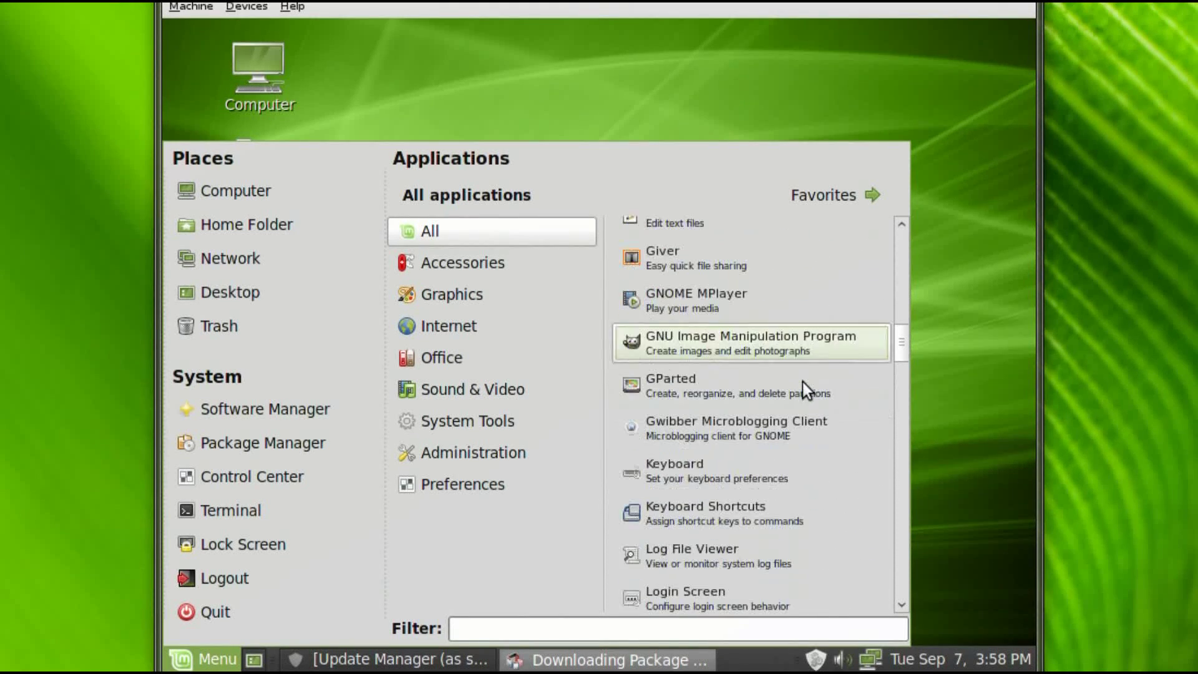
scroll(805, 382, down, 12)
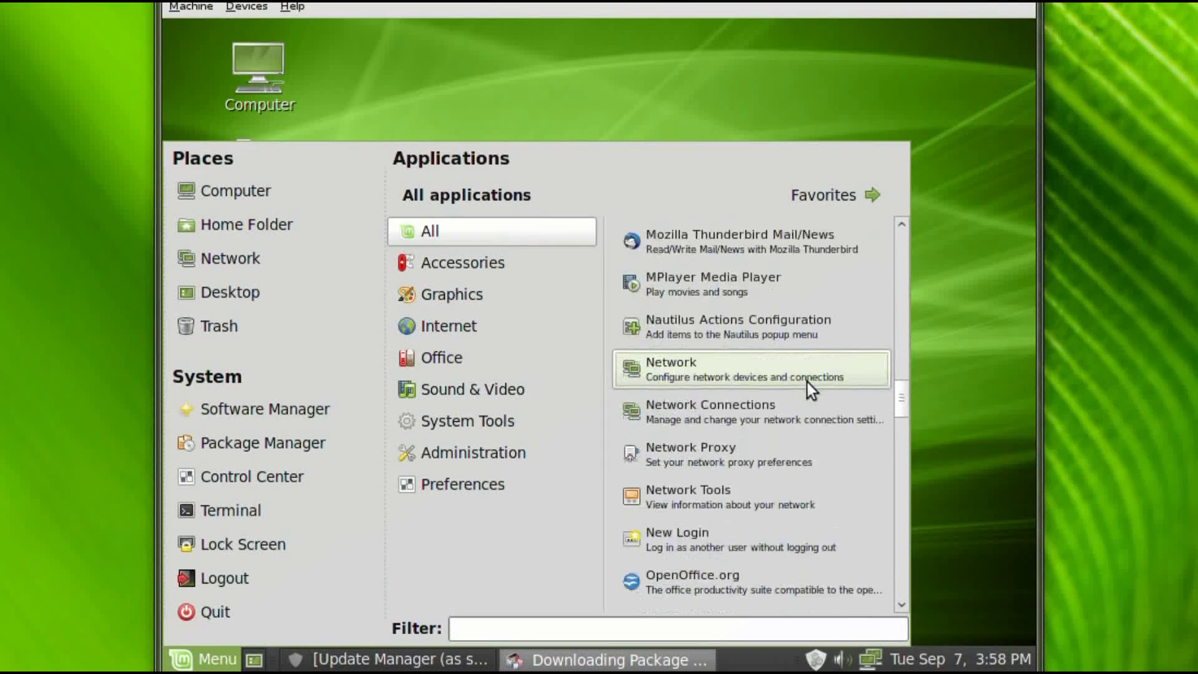
scroll(806, 379, down, 2)
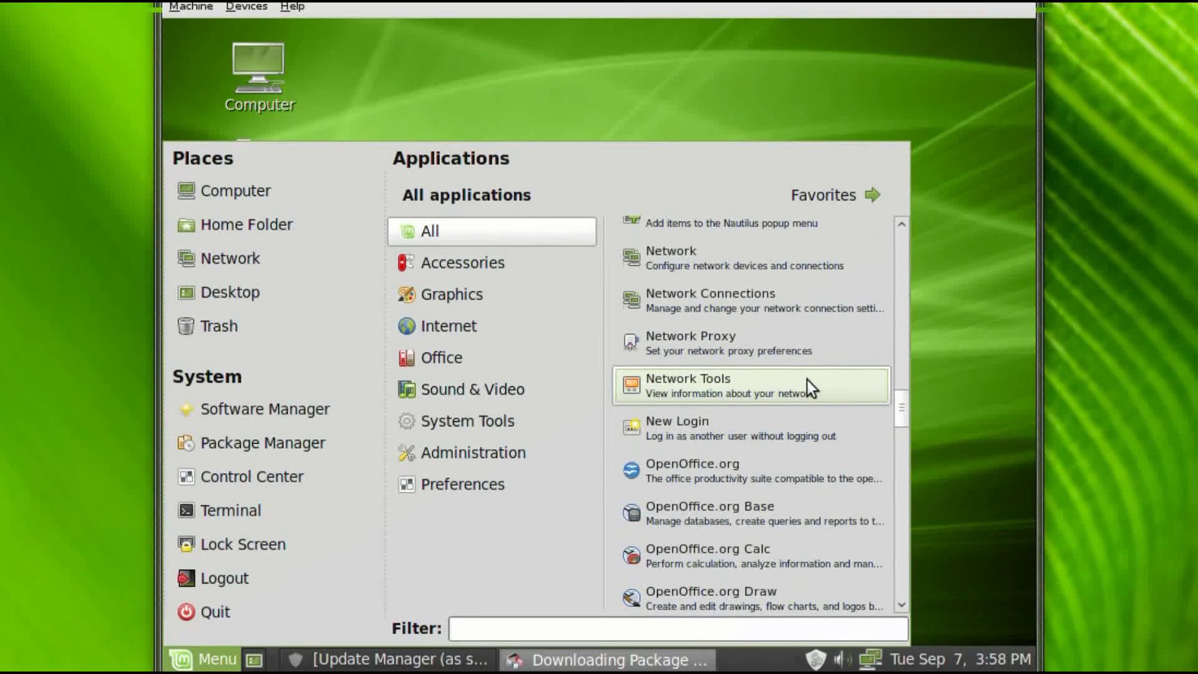
scroll(806, 380, down, 6)
scroll(807, 382, down, 8)
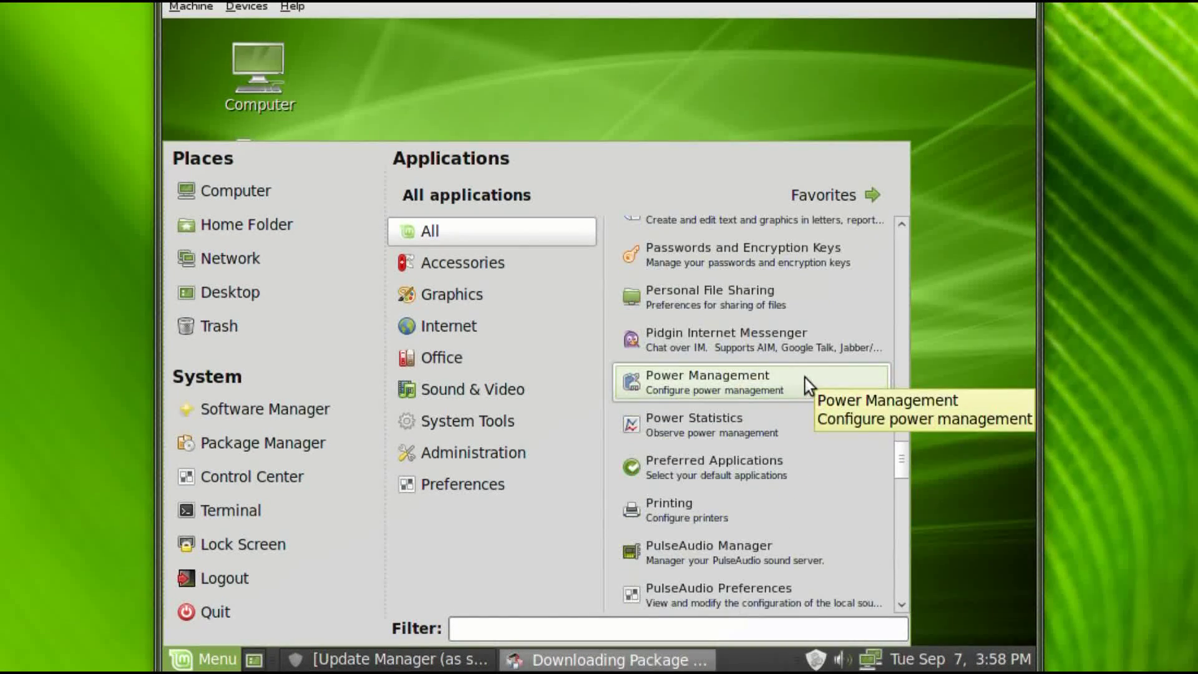
scroll(805, 382, down, 4)
scroll(805, 377, down, 9)
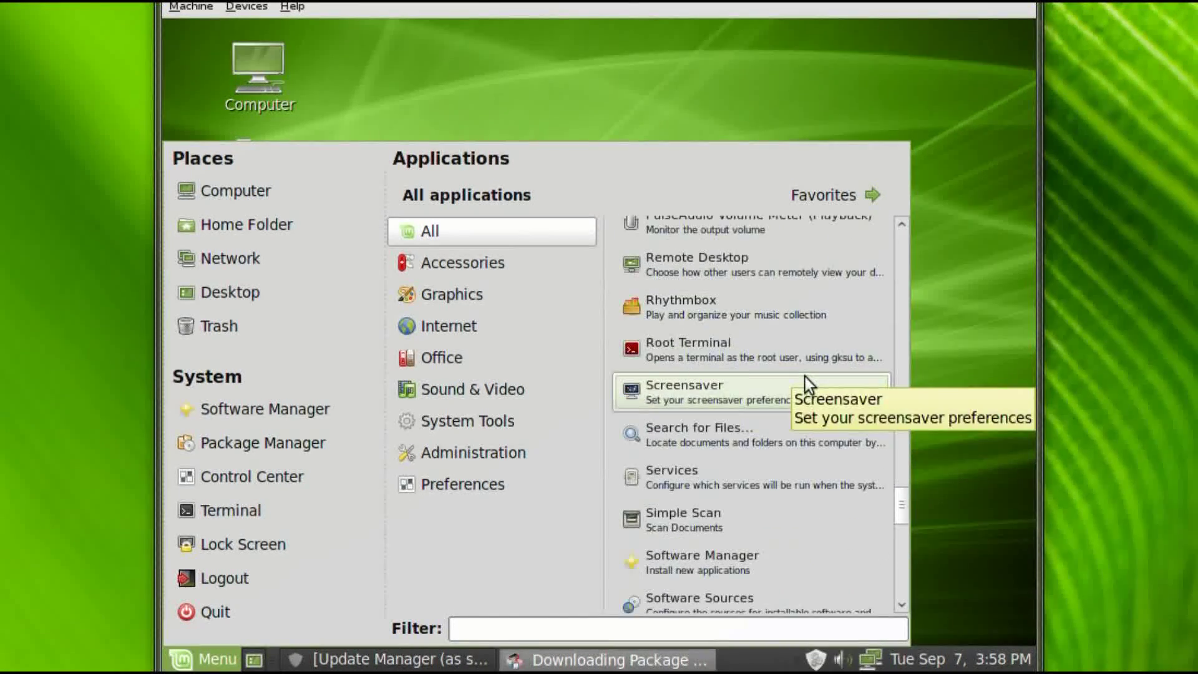
scroll(804, 376, down, 14)
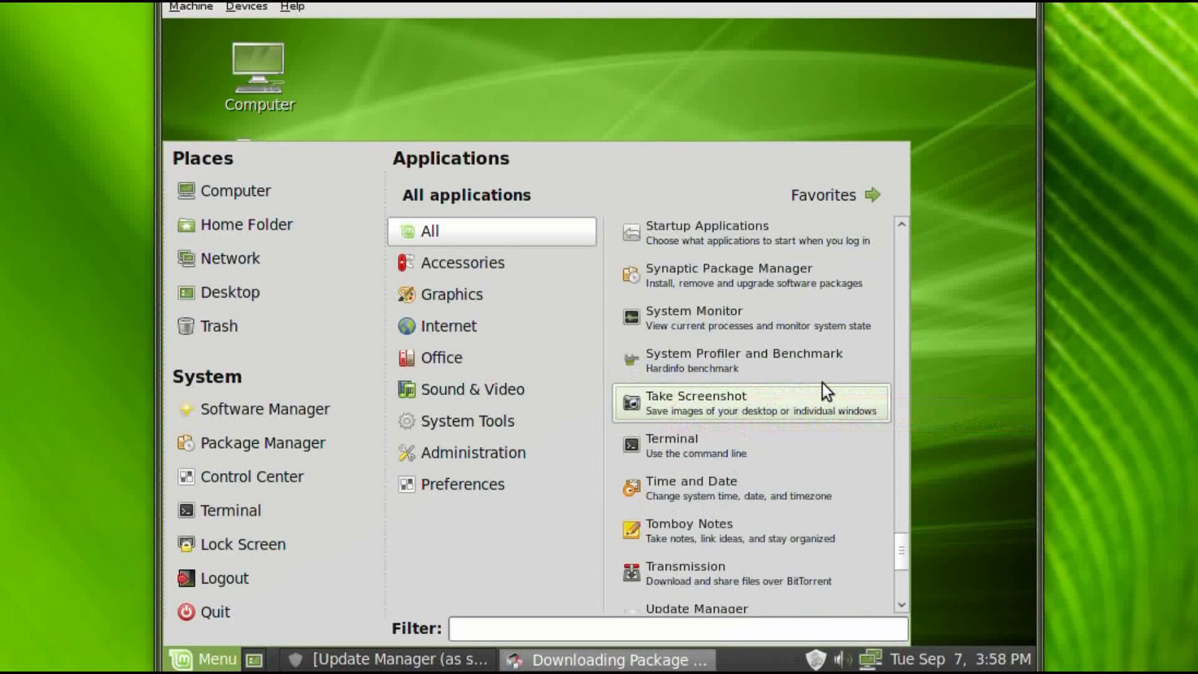
scroll(822, 384, down, 1)
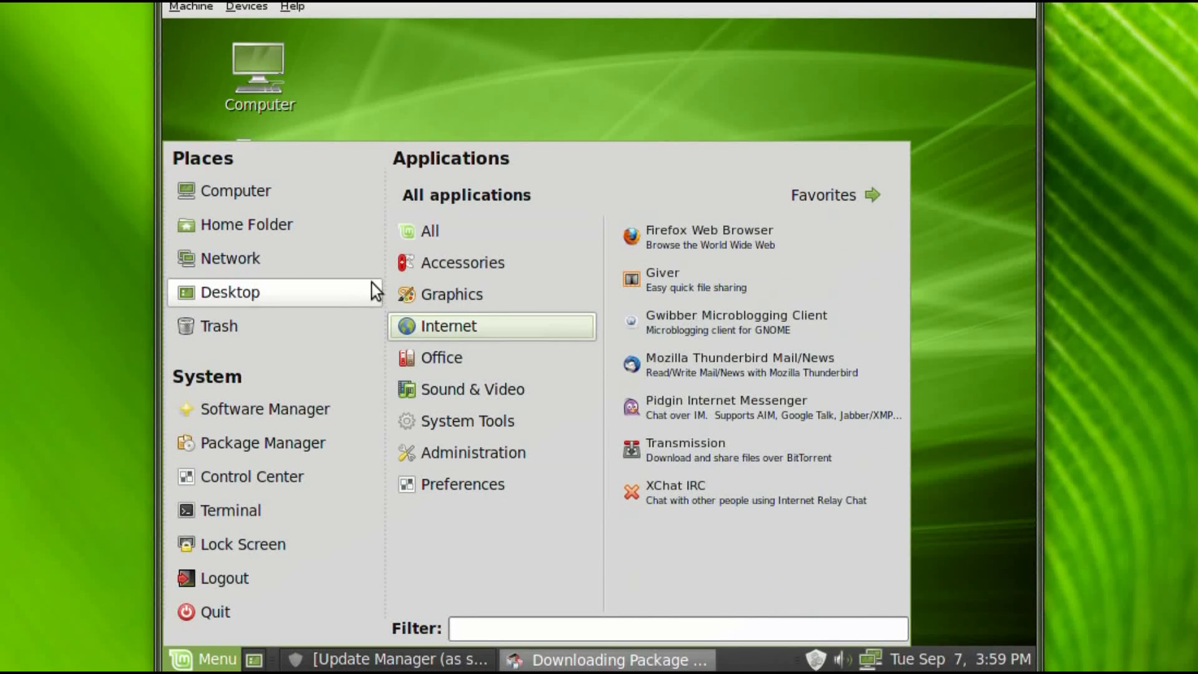
Launch and close Software Manager, then open the Control Center from the Menu
click(266, 407)
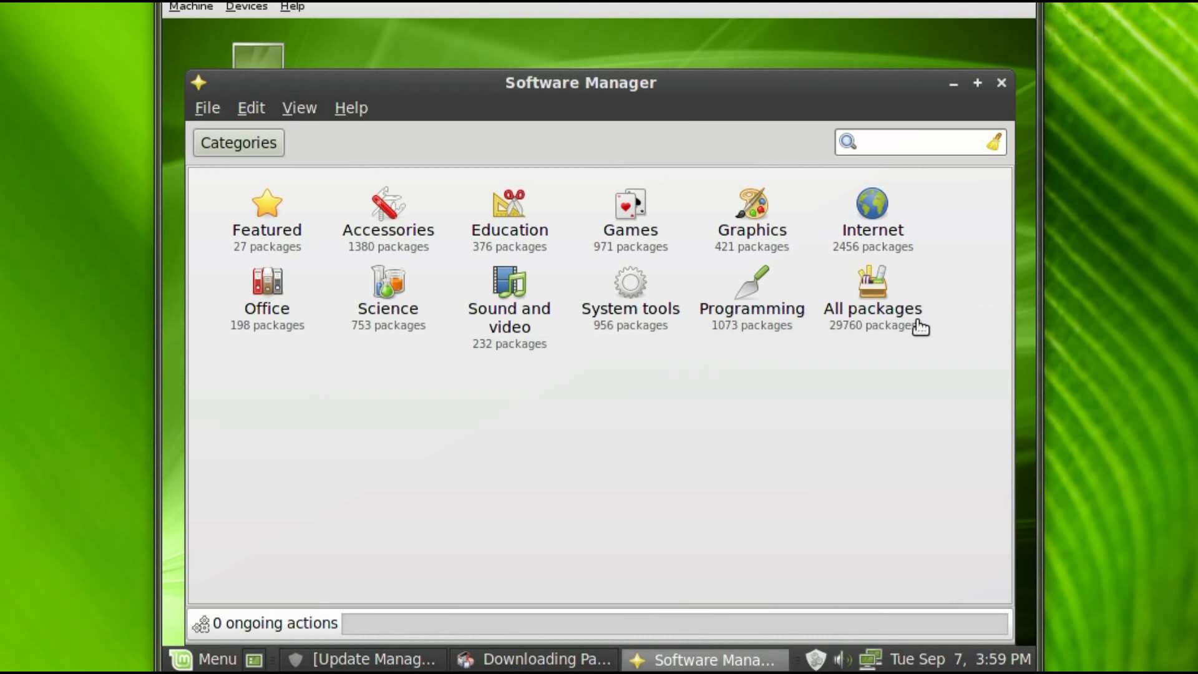
click(1001, 82)
click(176, 660)
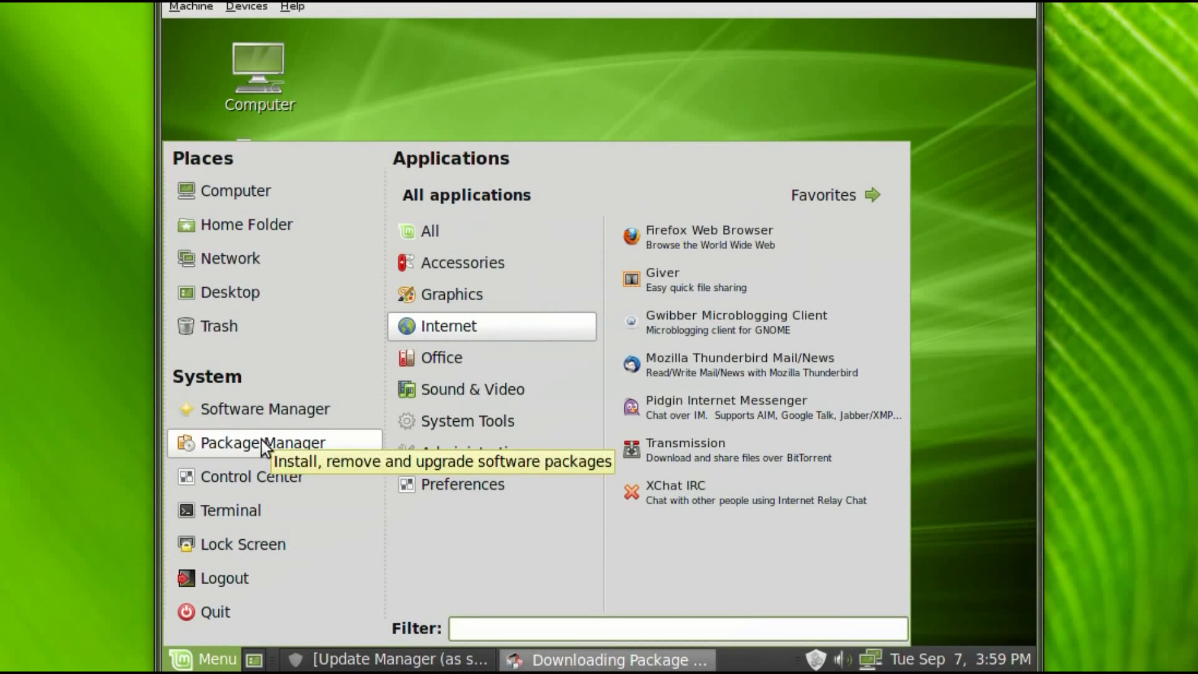
click(240, 475)
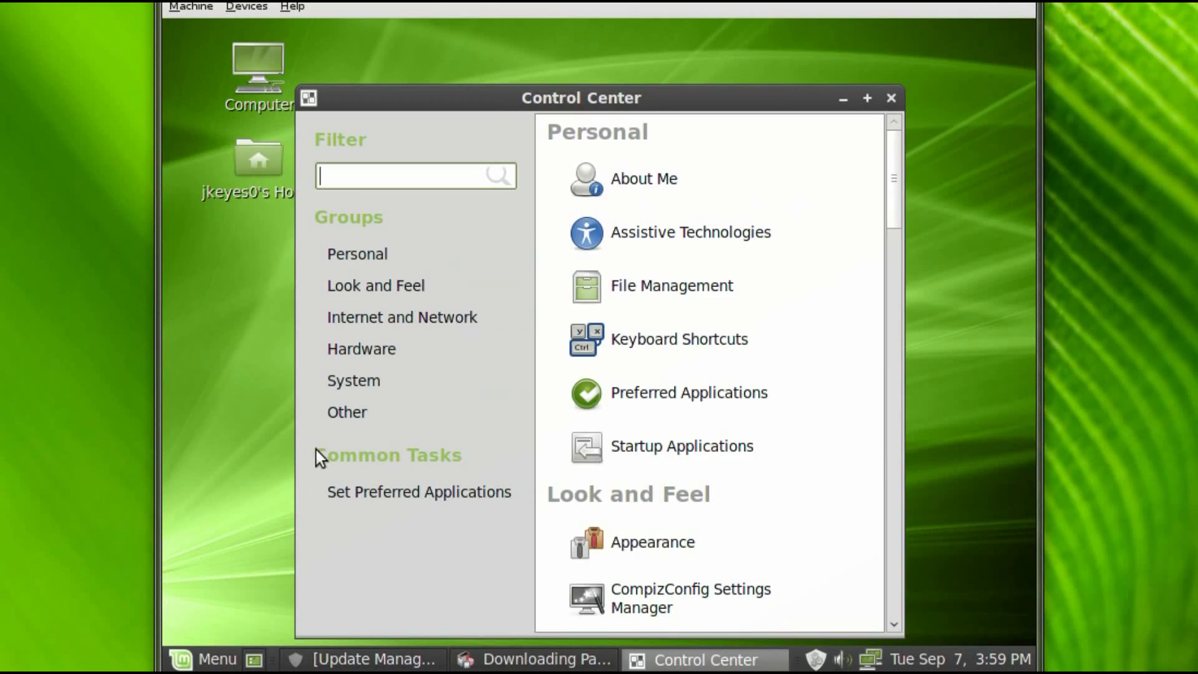
Close the Control Center window and scroll through the applications menu
click(890, 98)
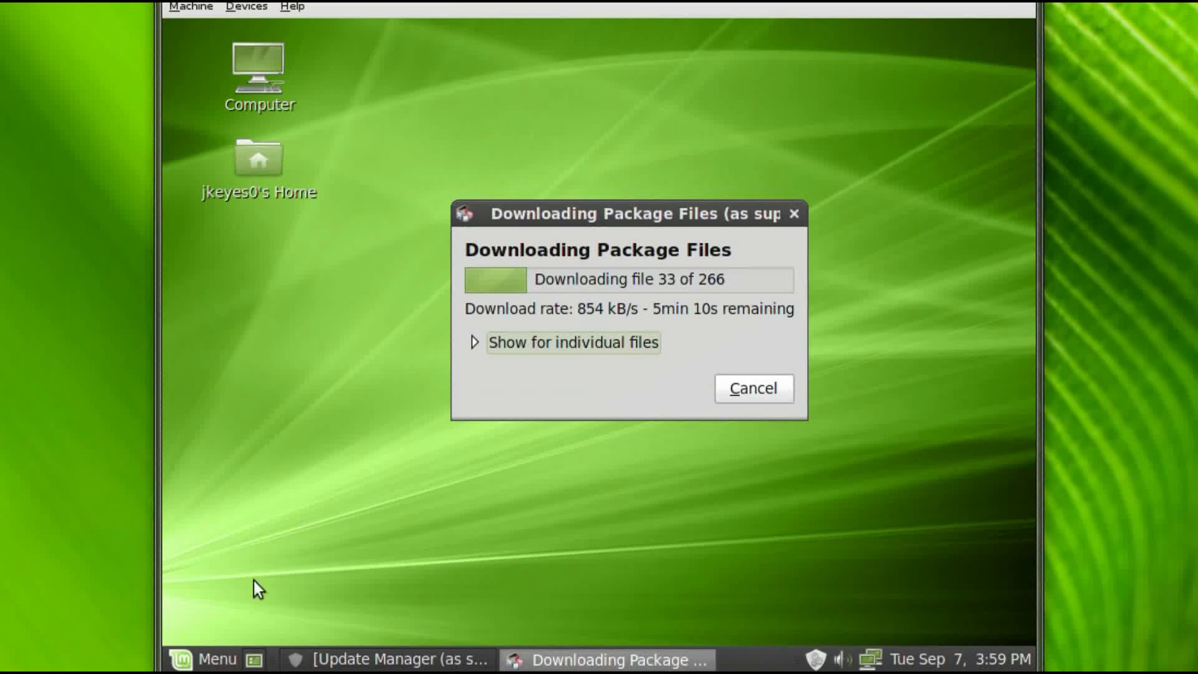
key(super)
mouse_move(556, 454)
scroll(792, 426, down, 3)
scroll(793, 425, down, 3)
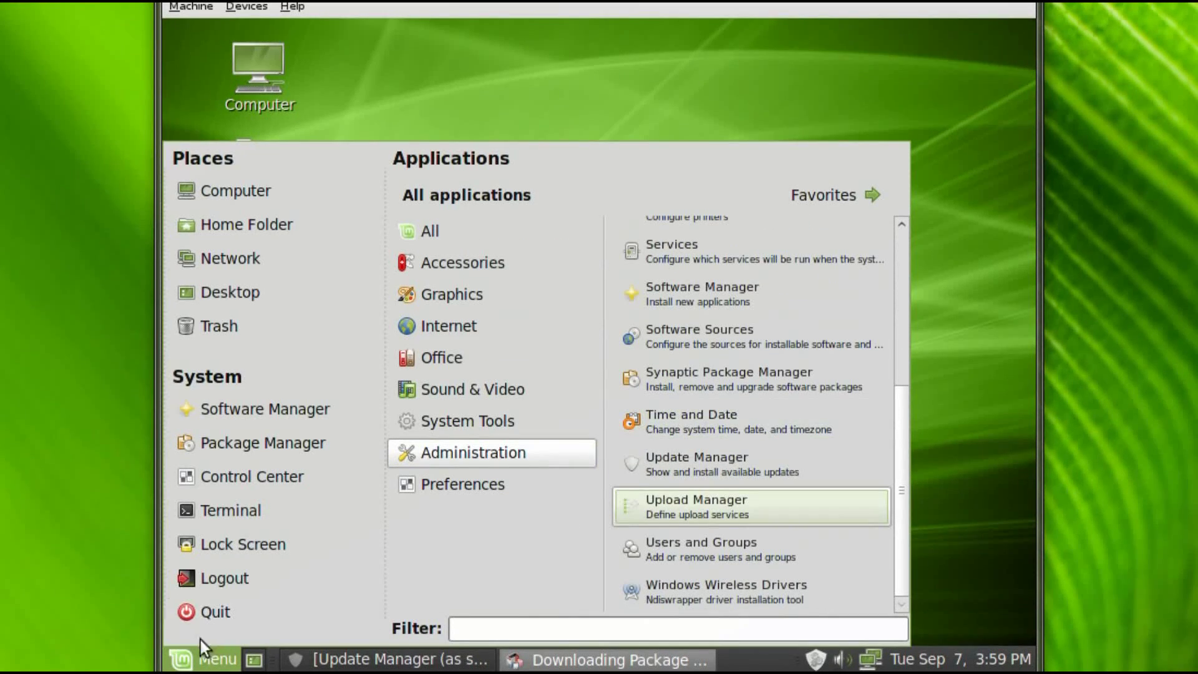
mouse_move(436, 231)
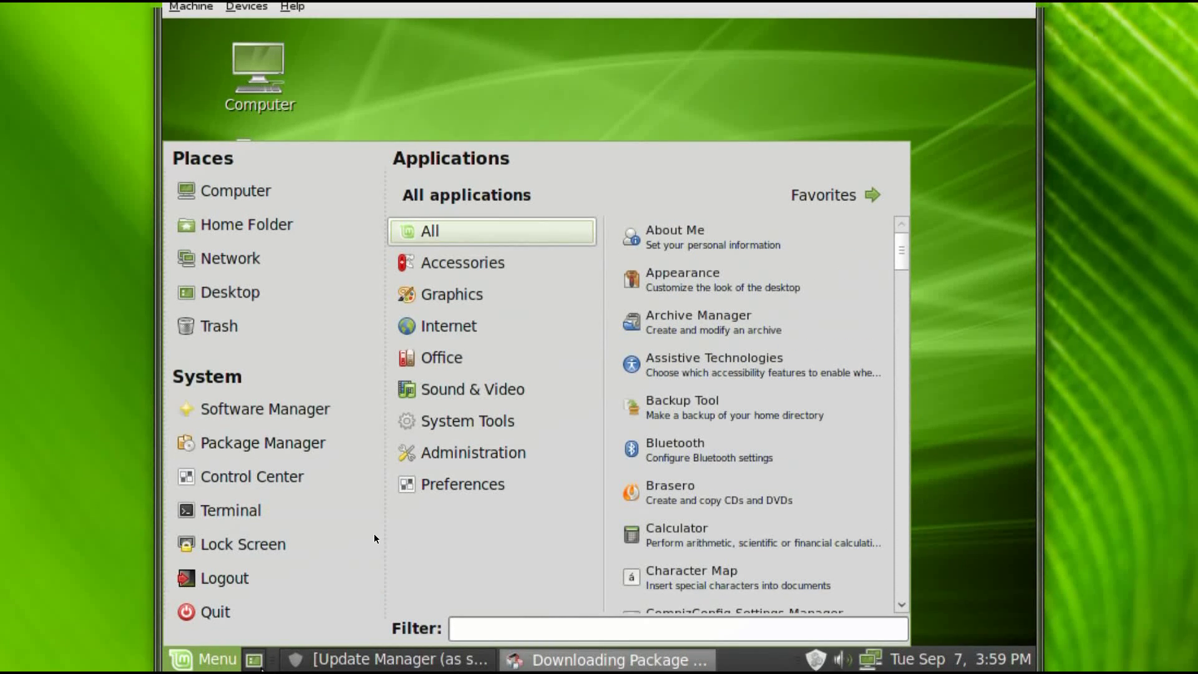
Dismiss the menu and choose Change Desktop Background from the desktop's context menu
click(217, 654)
right_click(364, 267)
click(424, 487)
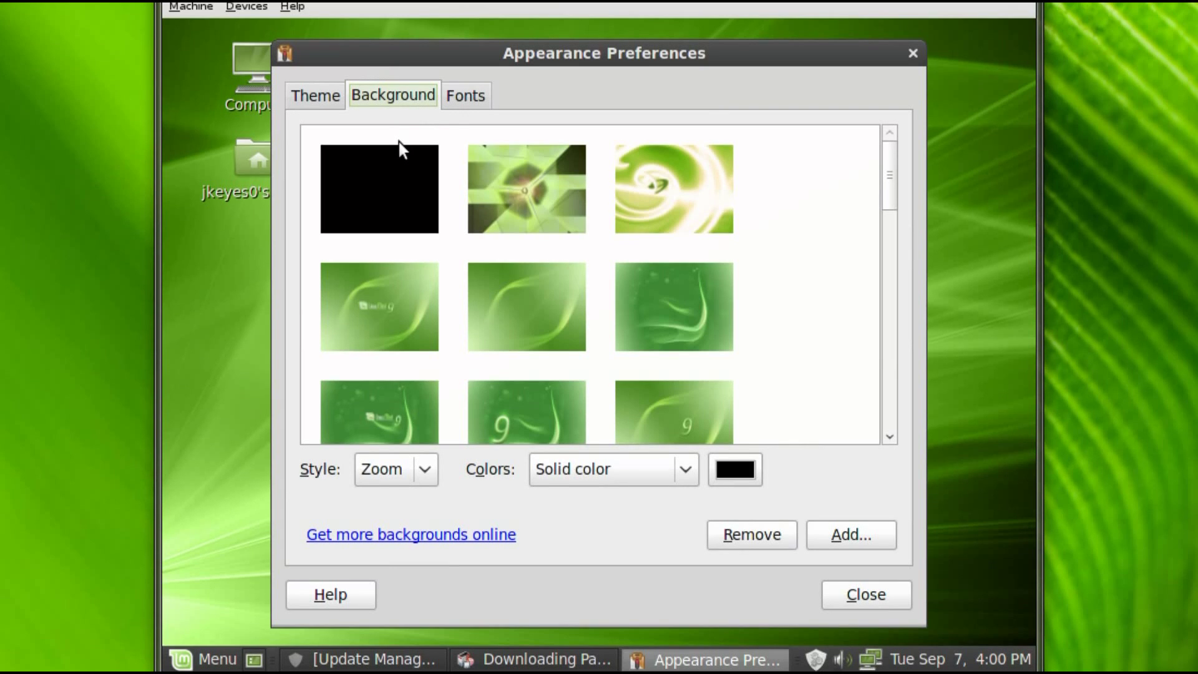
Pick the green raindrop image from the Background thumbnails, then close Appearance Preferences
scroll(482, 243, down, 5)
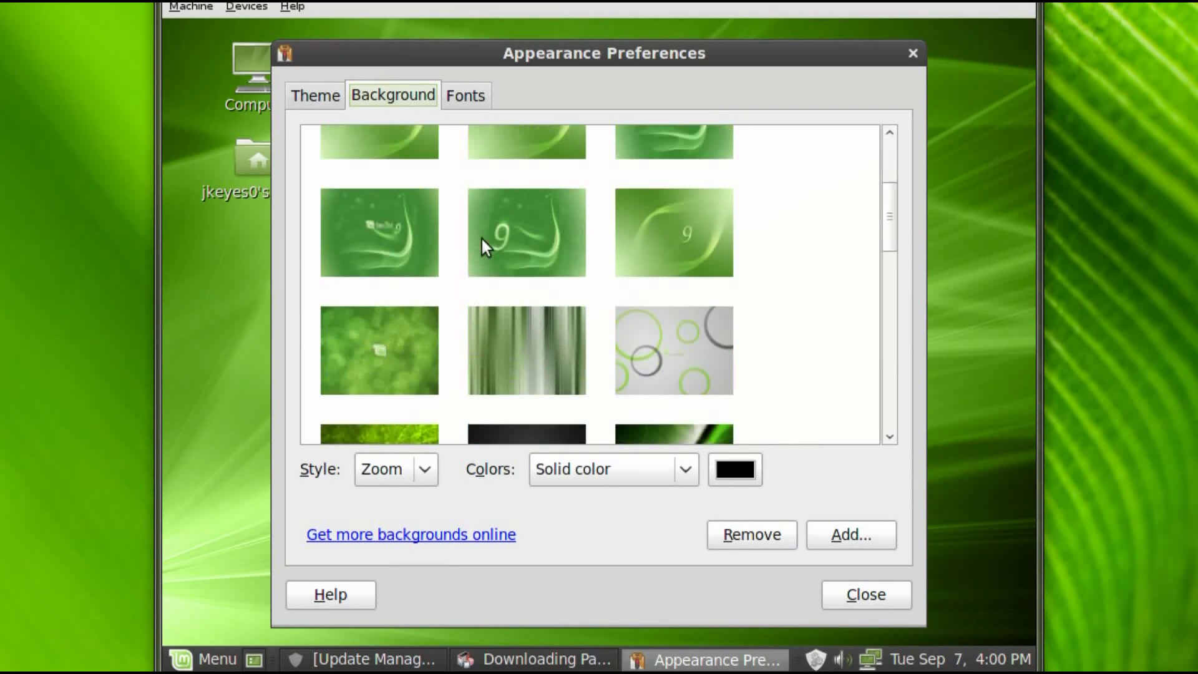
scroll(540, 249, down, 5)
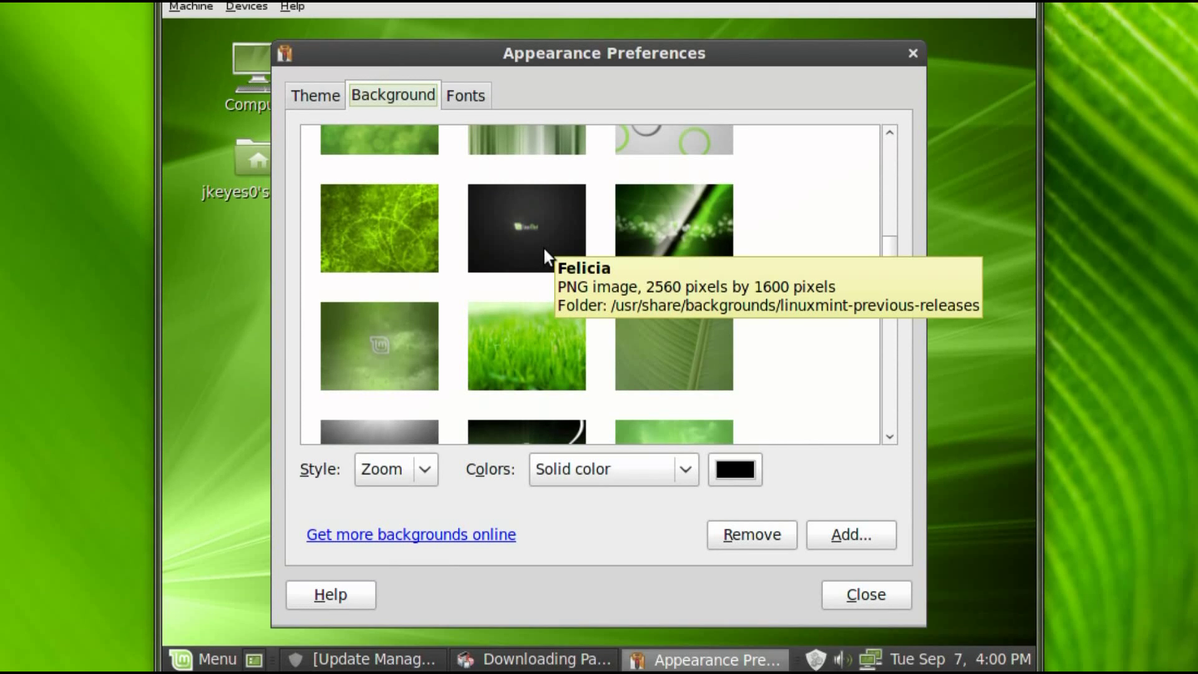
scroll(792, 295, down, 2)
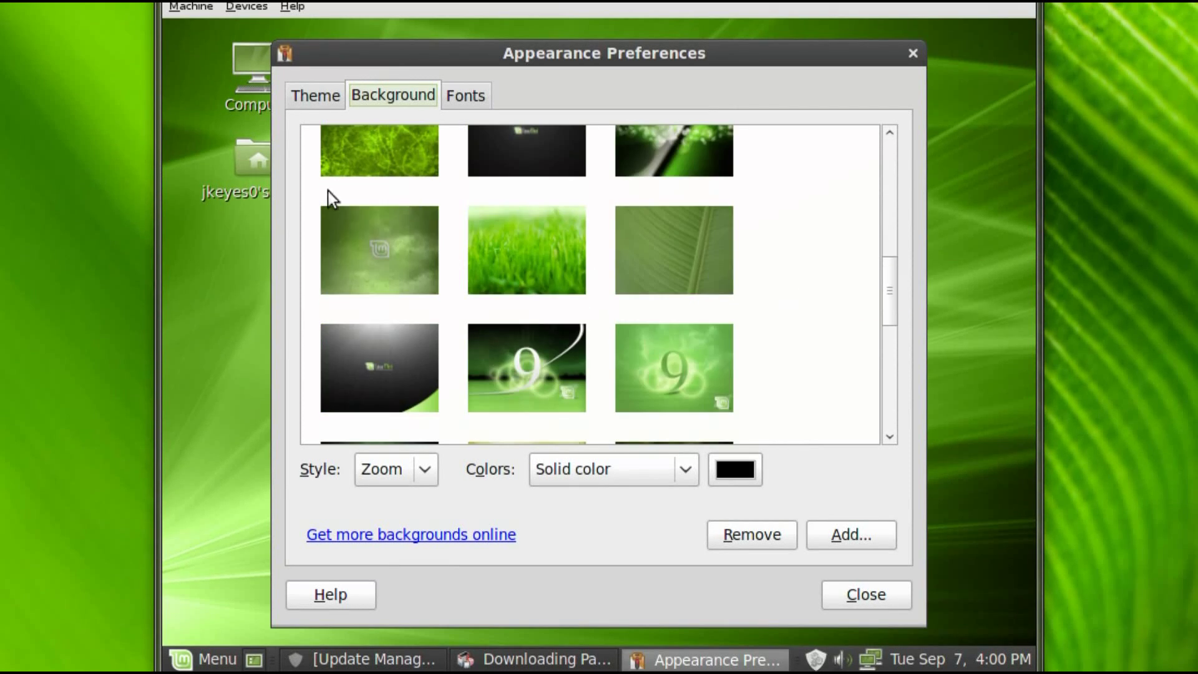
click(352, 238)
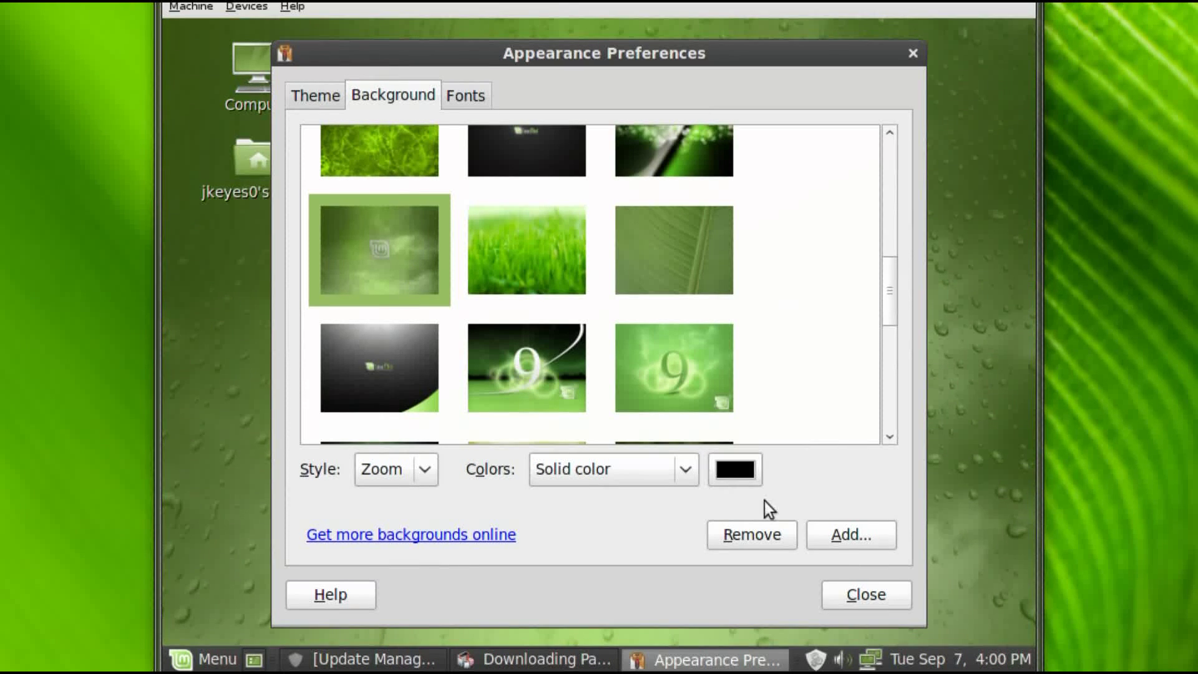
click(866, 593)
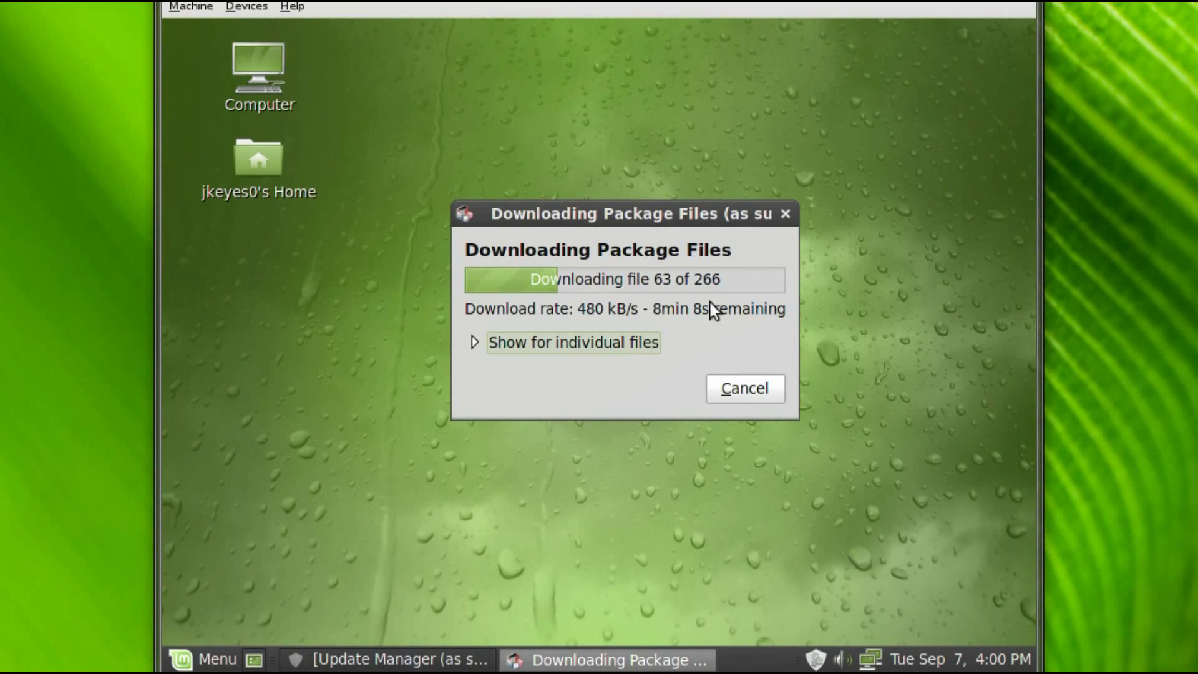
Drag the Downloading Package Files window to the lower left, clear of the Mint logo
drag(629, 215, 353, 339)
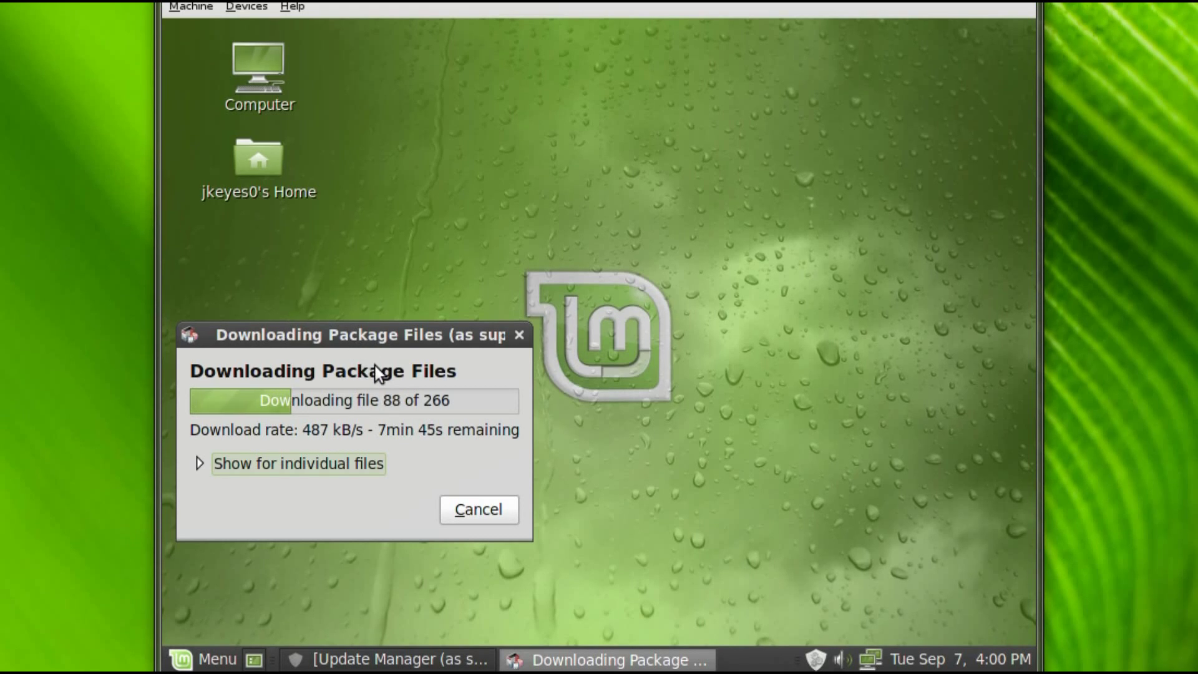
Expand and scroll the per-file download list, collapse it, and re-centre the download window
click(313, 461)
drag(235, 571, 334, 568)
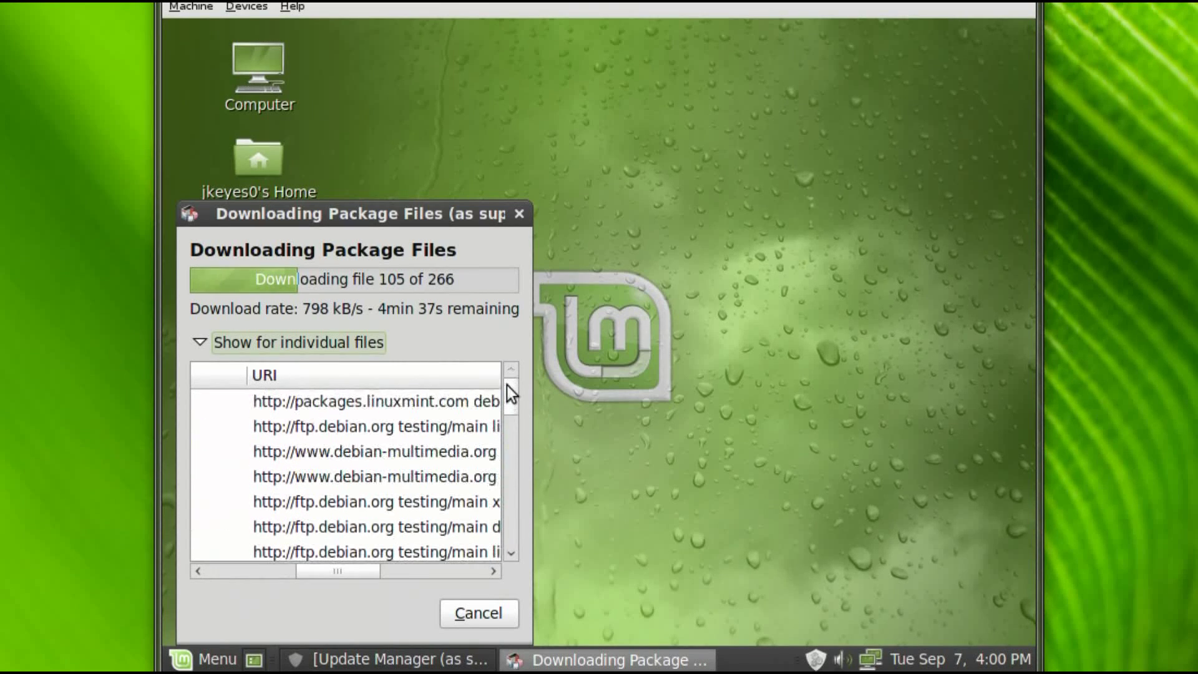
scroll(506, 380, up, 10)
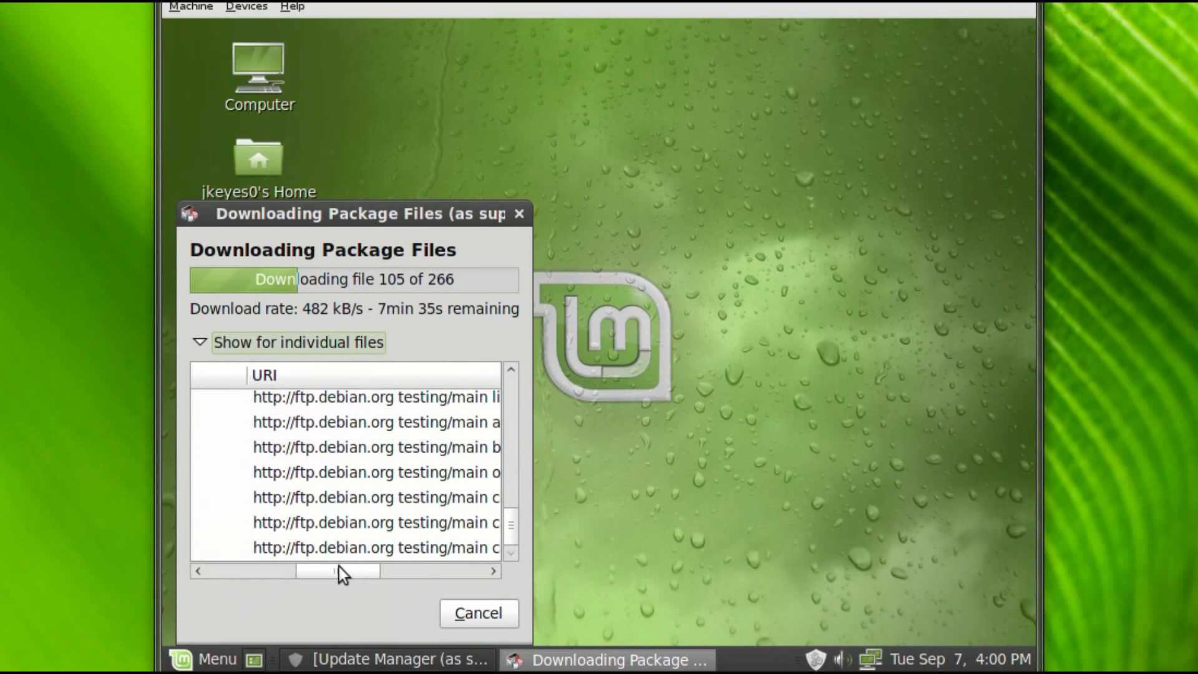
drag(338, 568, 240, 574)
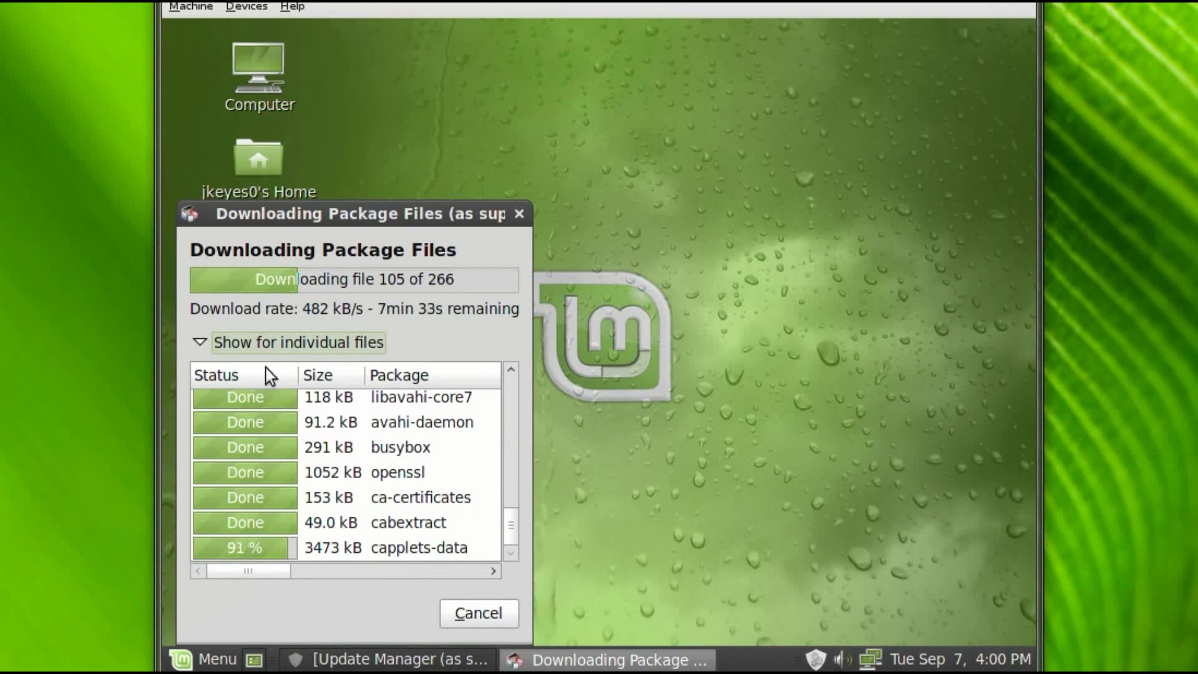
click(272, 342)
drag(305, 216, 629, 195)
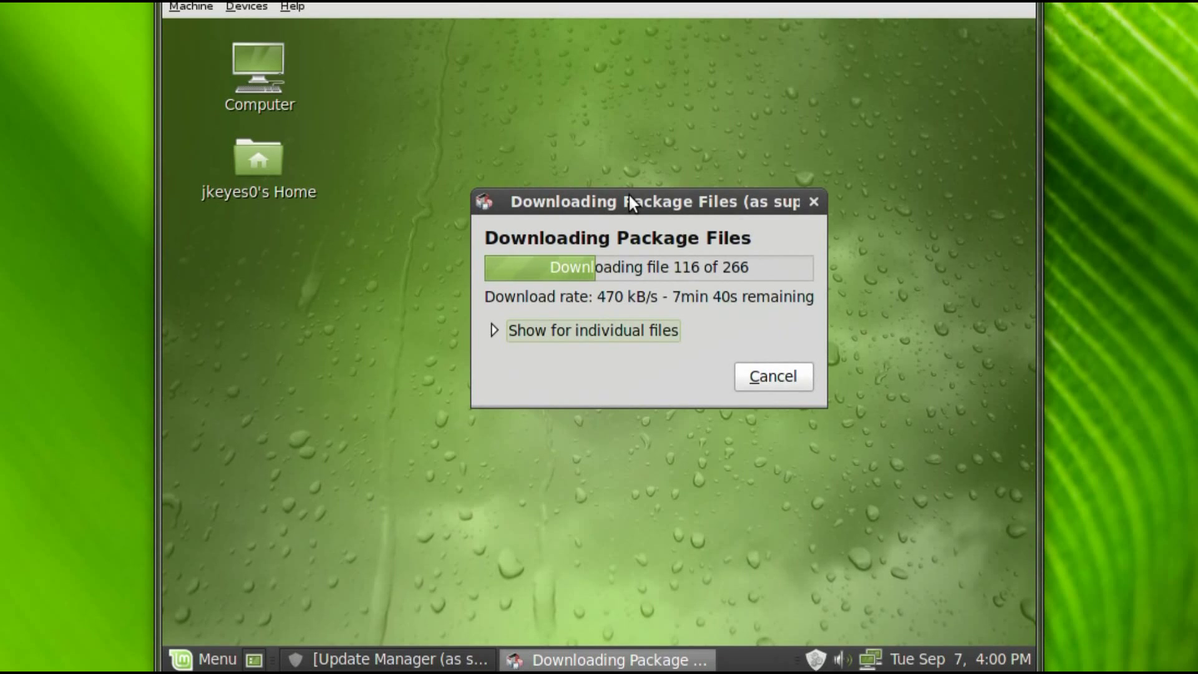